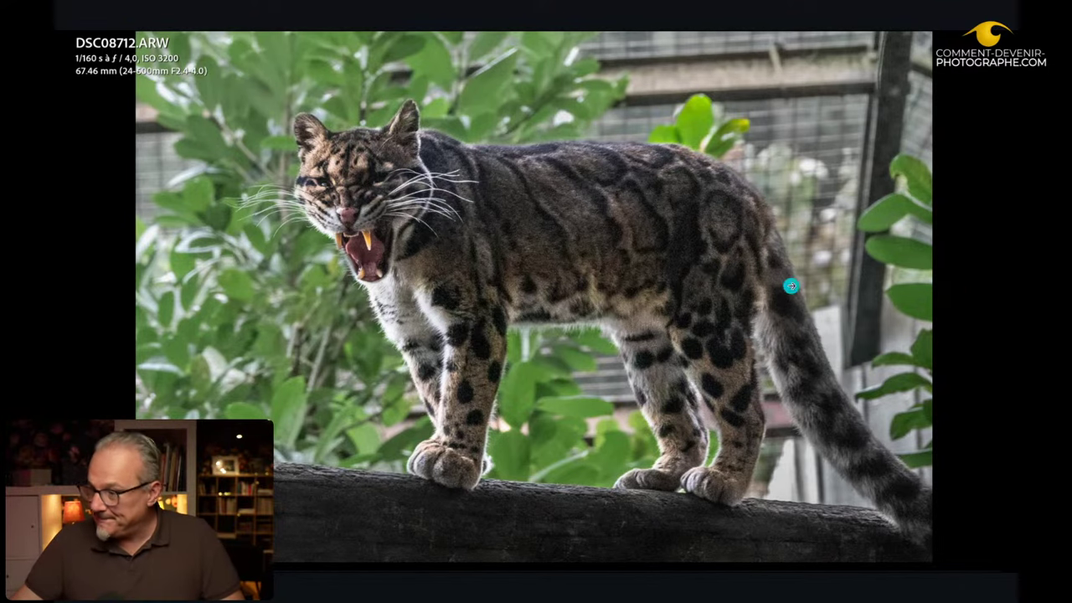
Step: Compare the original DSC08712 leopard photo with its edited jungle-background versions, viewing the DSC08713 version enlarged
{"action": "key", "text": "Right"}
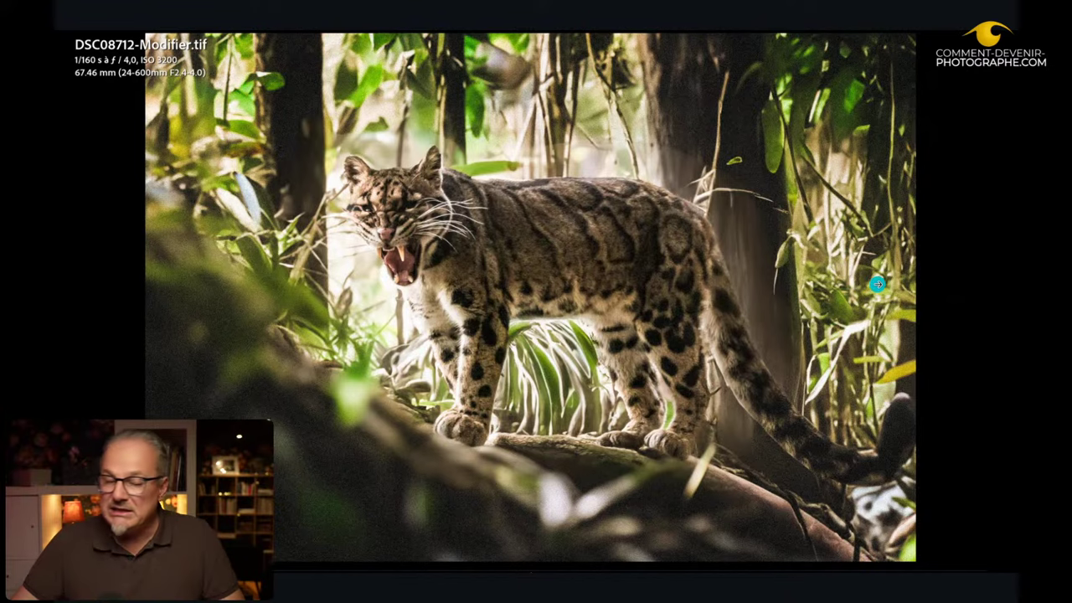
{"action": "key", "text": "Right"}
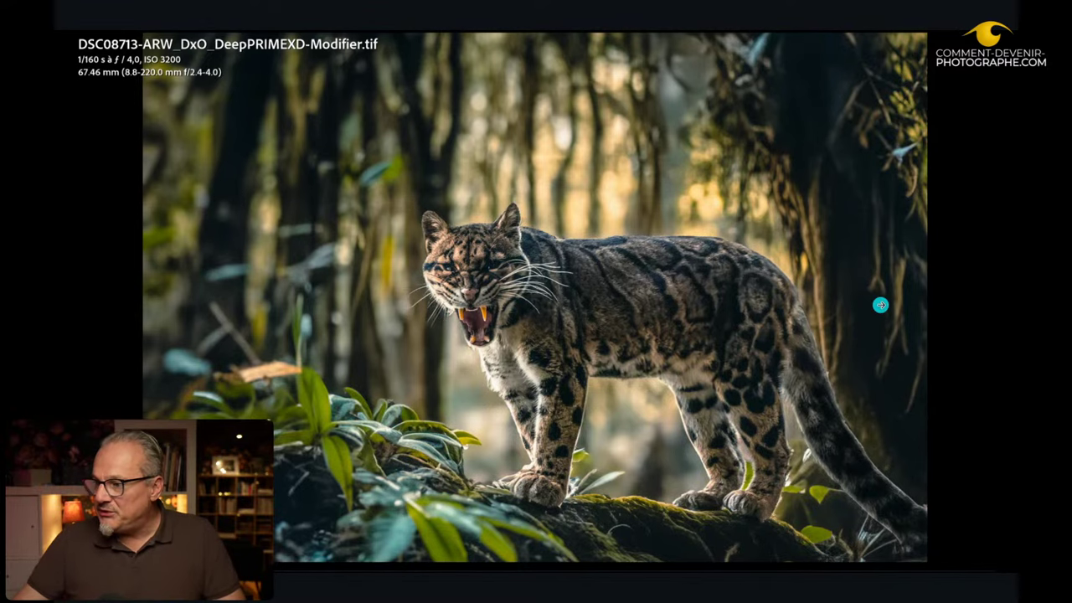
{"action": "left_click", "coordinate": [880, 305]}
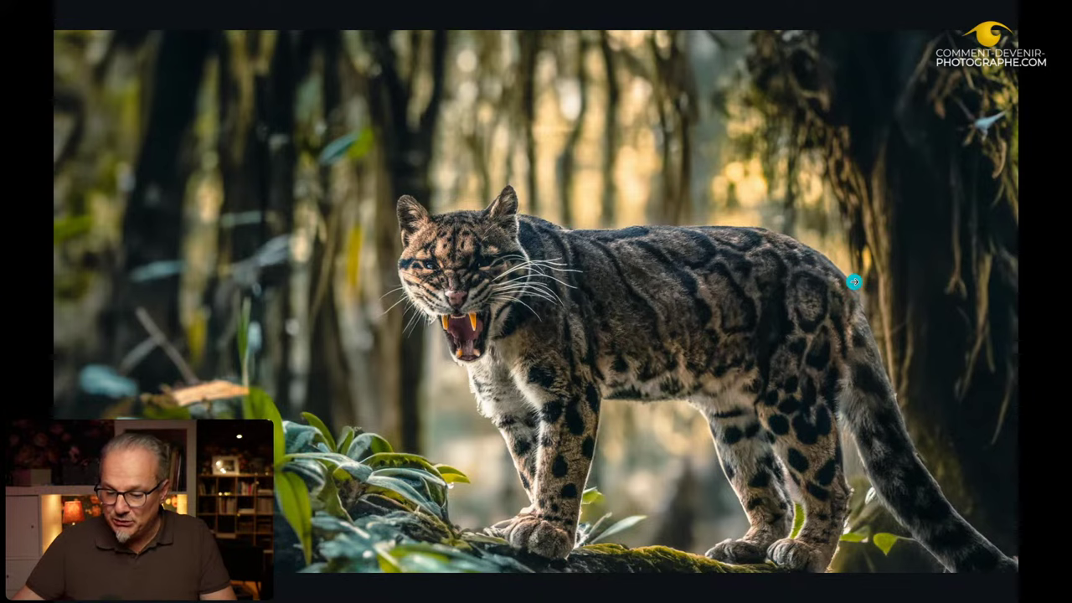
{"action": "key", "text": "Right"}
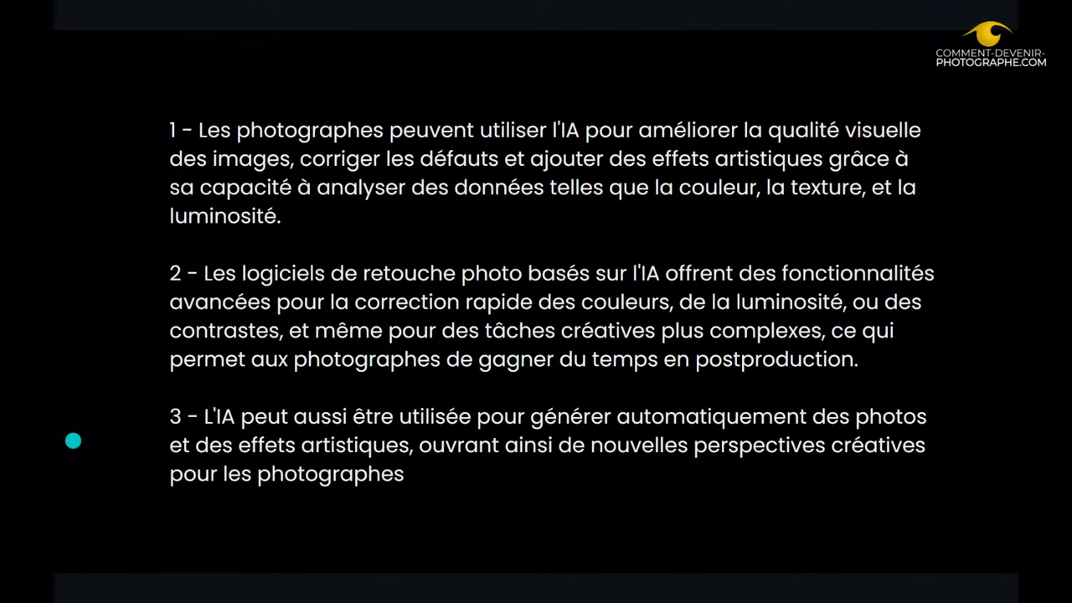
Step: Switch to the web browser and browse the top posts of the #midjourneyportraits hashtag on Instagram
{"action": "left_click", "coordinate": [958, 317]}
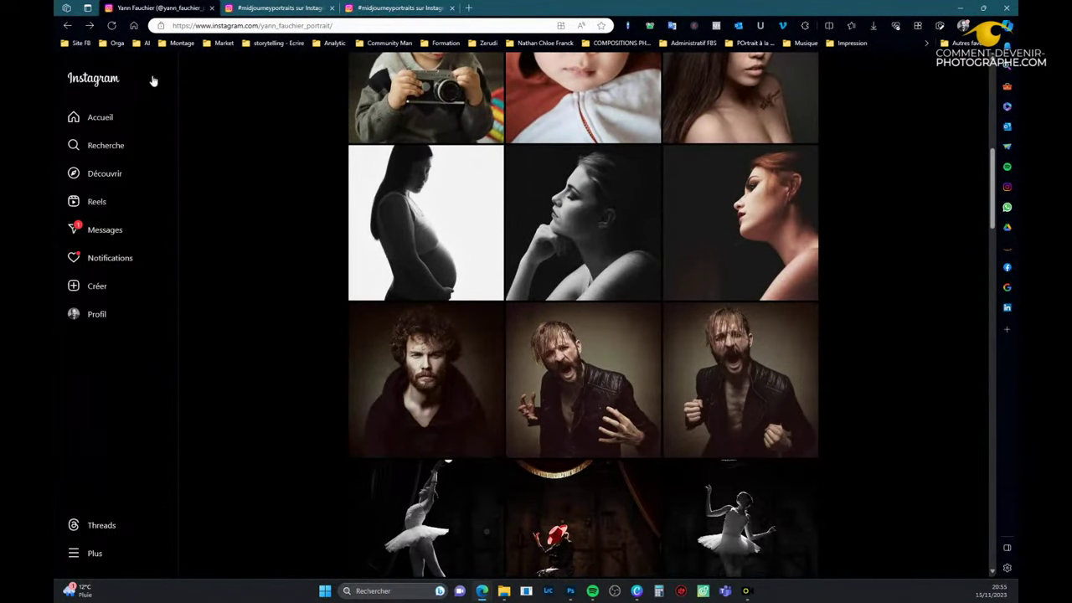
{"action": "left_click", "coordinate": [284, 10]}
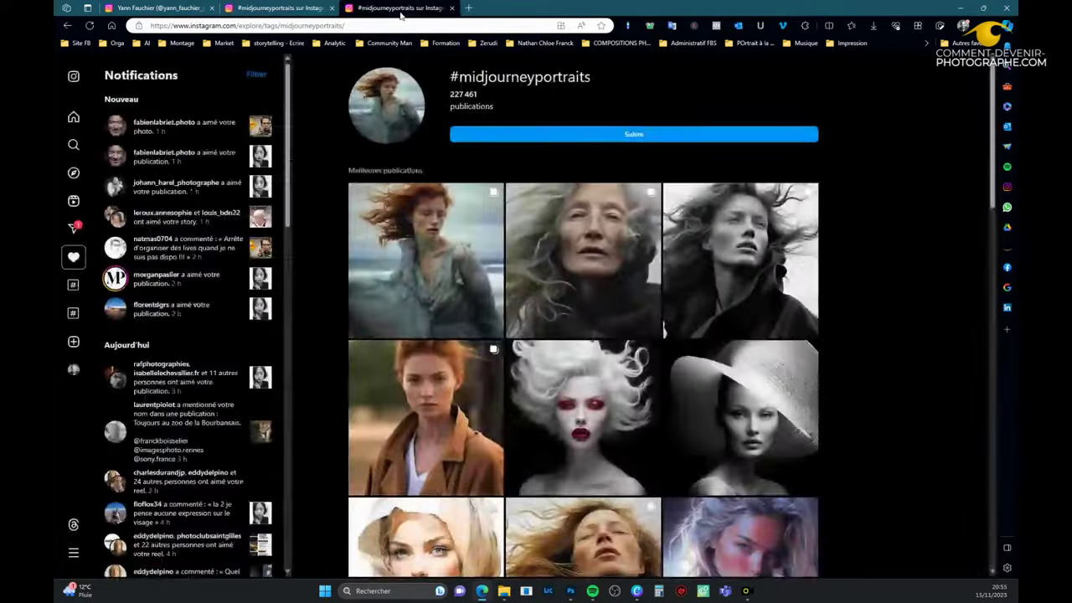
{"action": "left_click", "coordinate": [434, 8]}
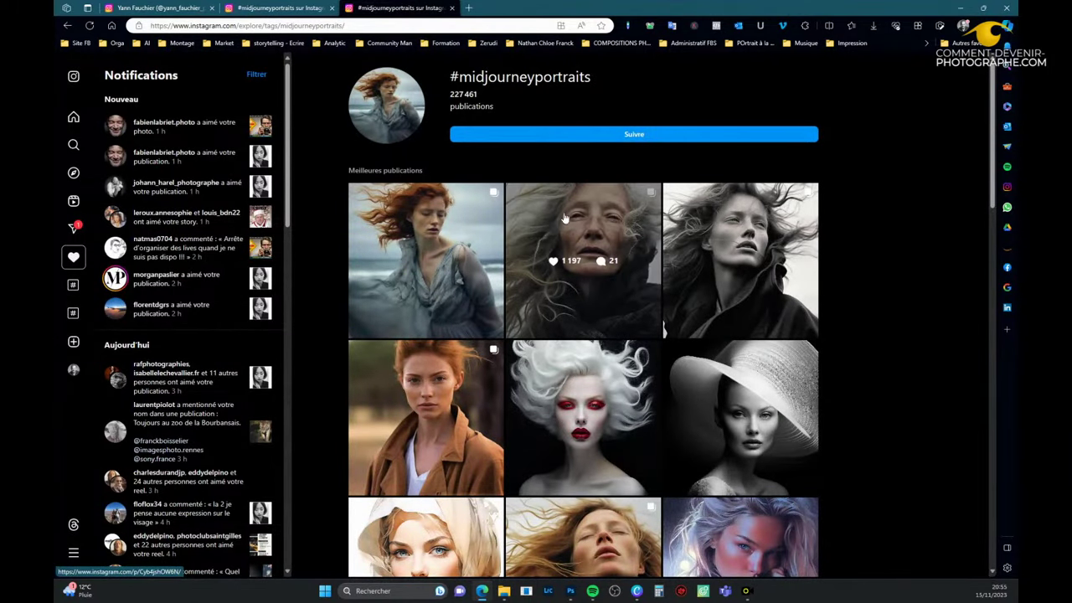
{"action": "scroll", "coordinate": [566, 377], "scroll_direction": "down", "scroll_amount": 2}
{"action": "scroll", "coordinate": [863, 369], "scroll_direction": "down", "scroll_amount": 3}
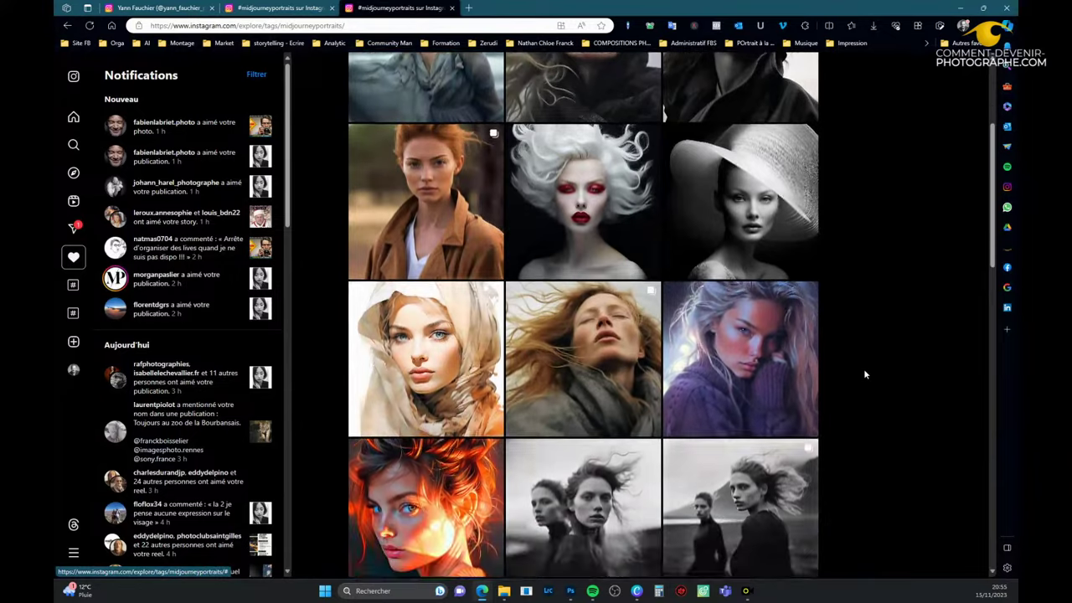
Step: View the post of the woman in the beige headscarf, close it and browse further down the portrait gallery
{"action": "left_click", "coordinate": [397, 187]}
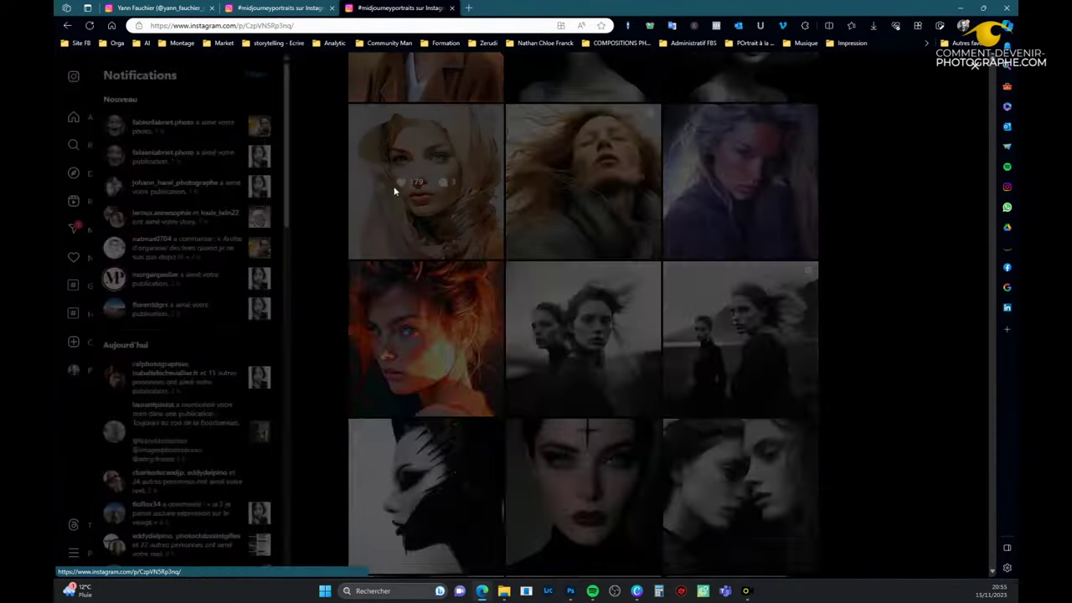
{"action": "left_click", "coordinate": [976, 71]}
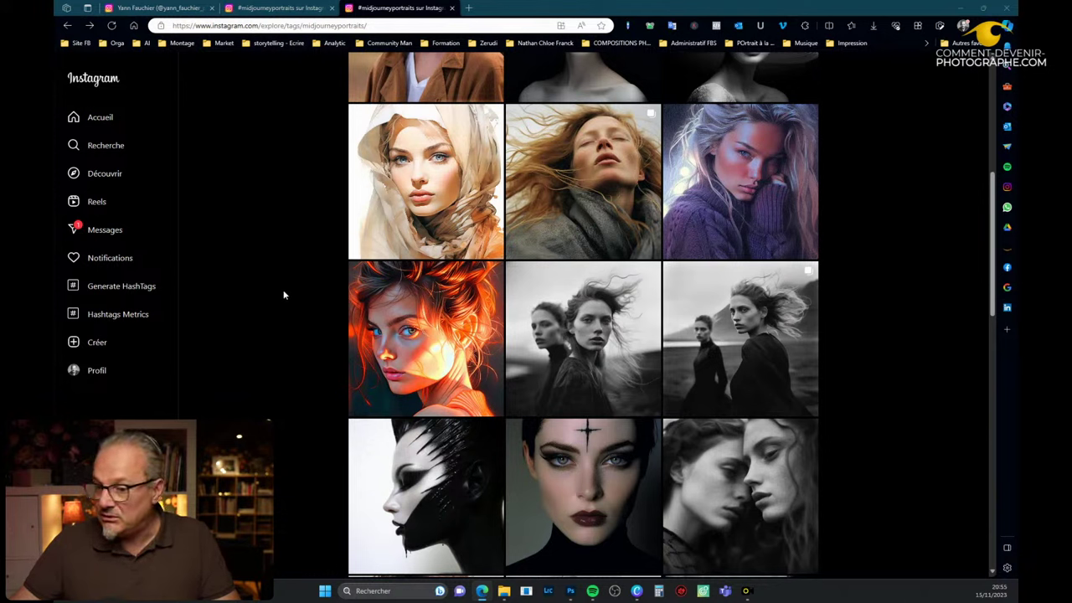
{"action": "scroll", "coordinate": [718, 362], "scroll_direction": "down", "scroll_amount": 1}
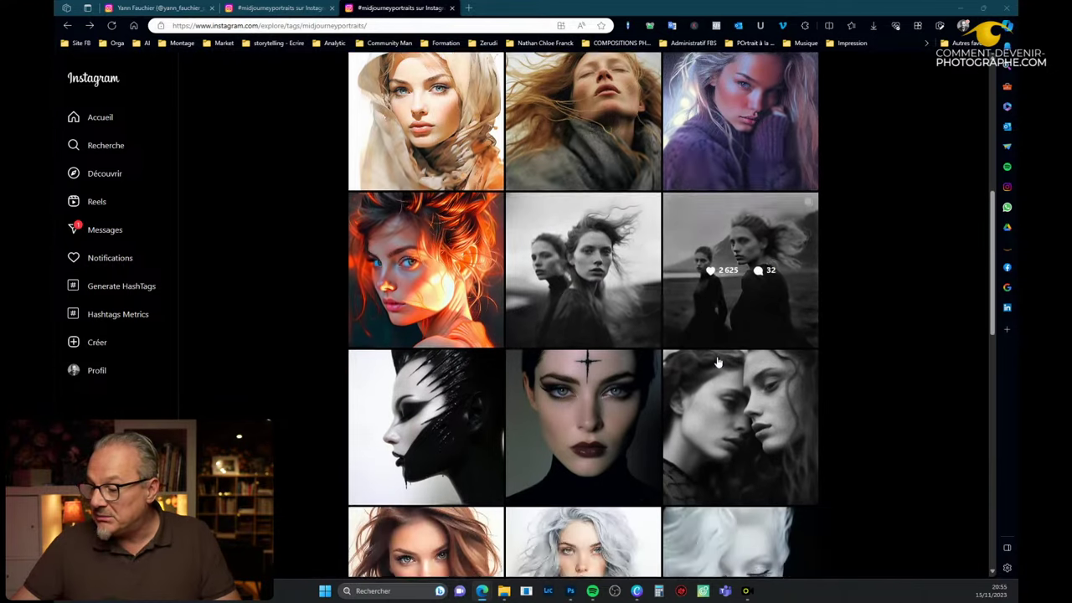
{"action": "scroll", "coordinate": [718, 362], "scroll_direction": "down", "scroll_amount": 5}
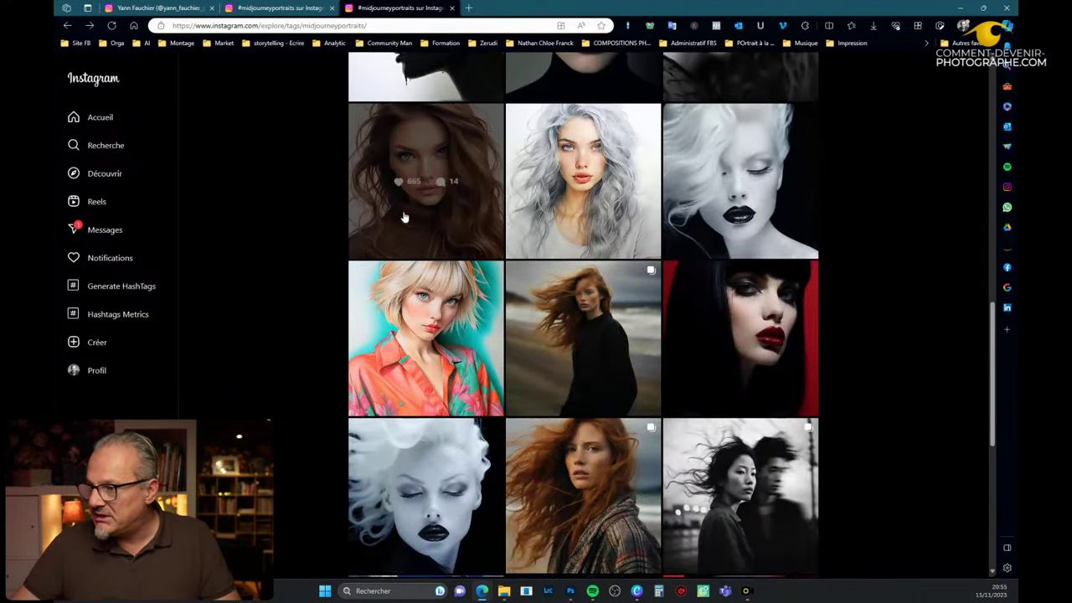
Step: View the posts of the brown-haired woman in a turtleneck and the red-haired woman on the beach, closing each one
{"action": "left_click", "coordinate": [403, 217]}
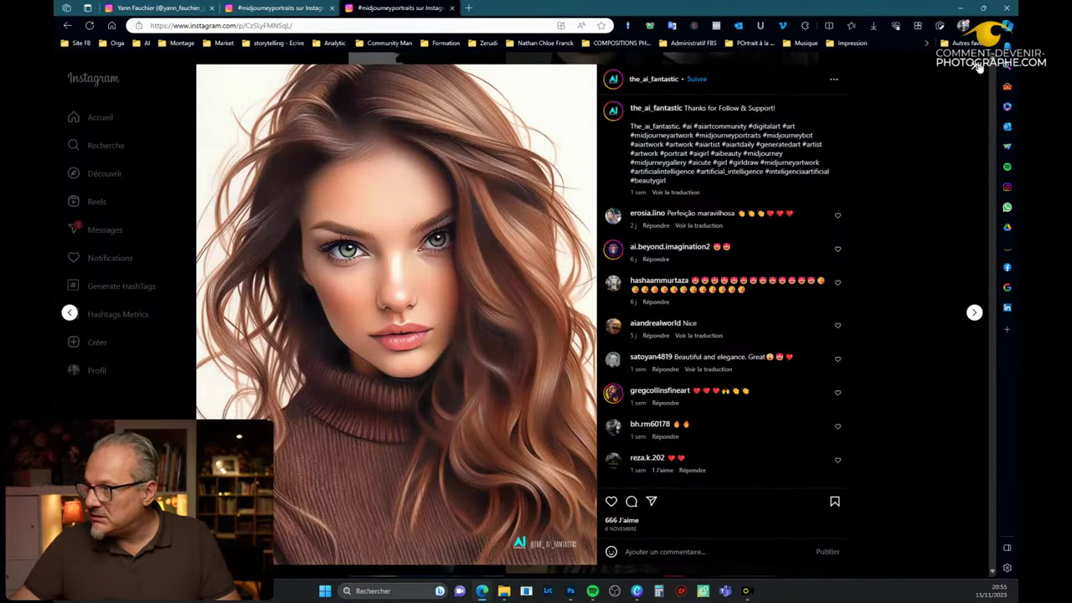
{"action": "left_click", "coordinate": [978, 67]}
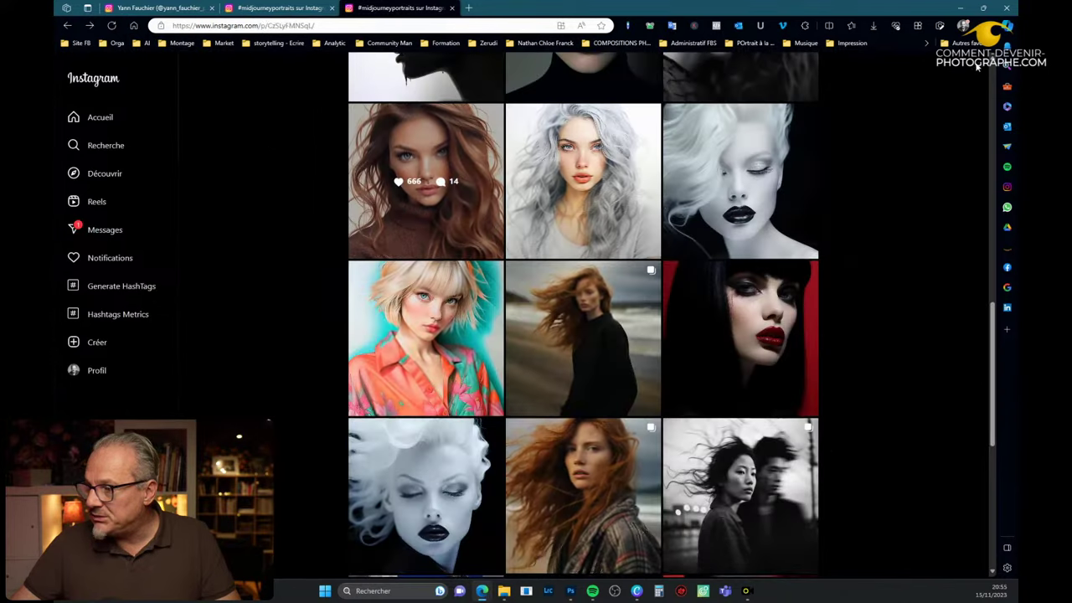
{"action": "left_click", "coordinate": [577, 299]}
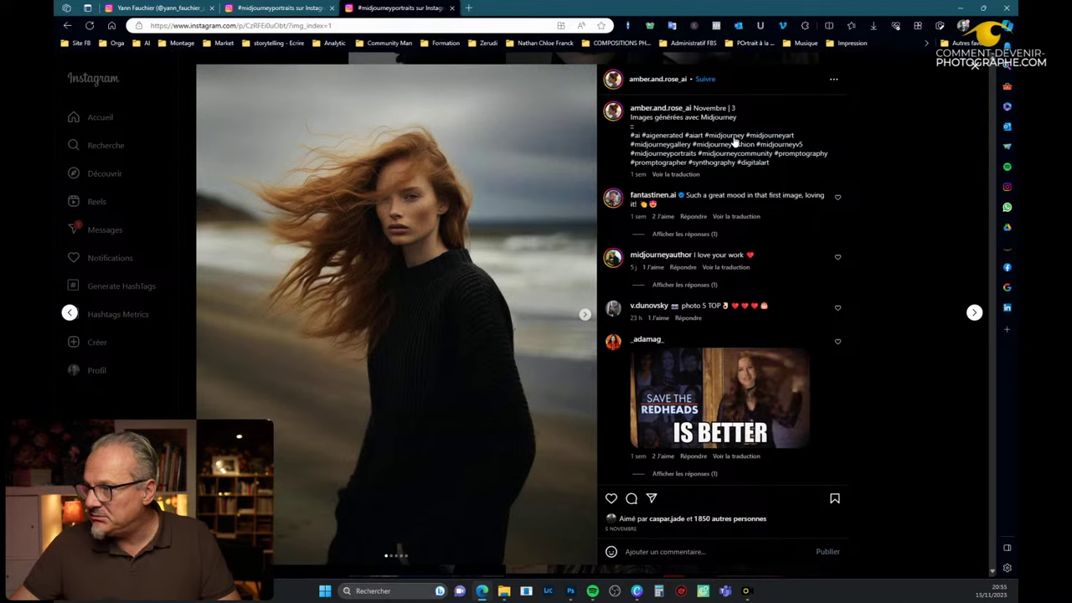
{"action": "left_click", "coordinate": [974, 67]}
{"action": "scroll", "coordinate": [541, 401], "scroll_direction": "down", "scroll_amount": 3}
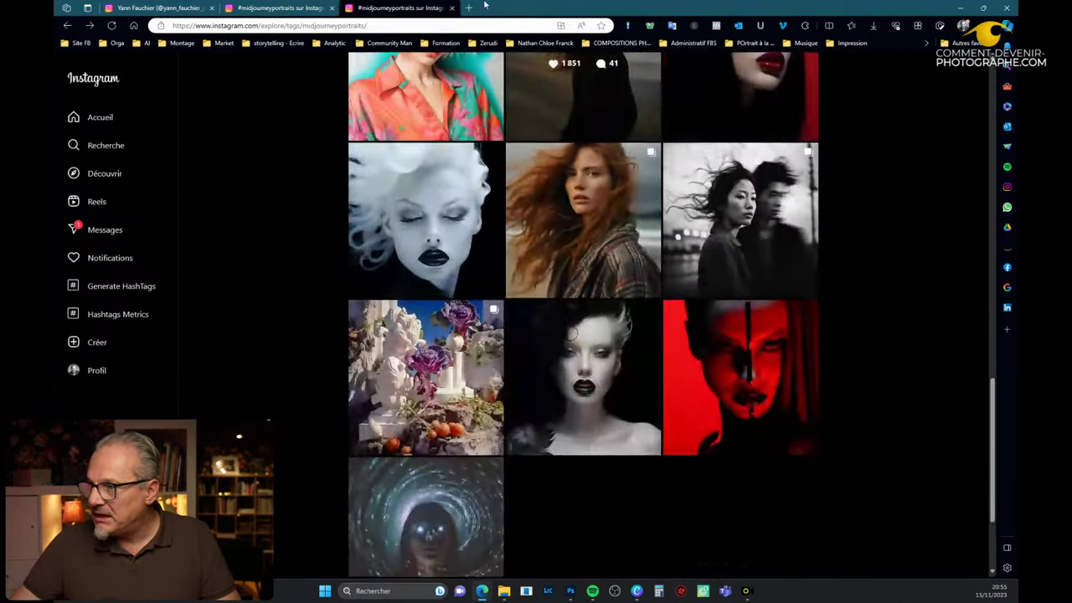
{"action": "scroll", "coordinate": [541, 401], "scroll_direction": "up", "scroll_amount": 5}
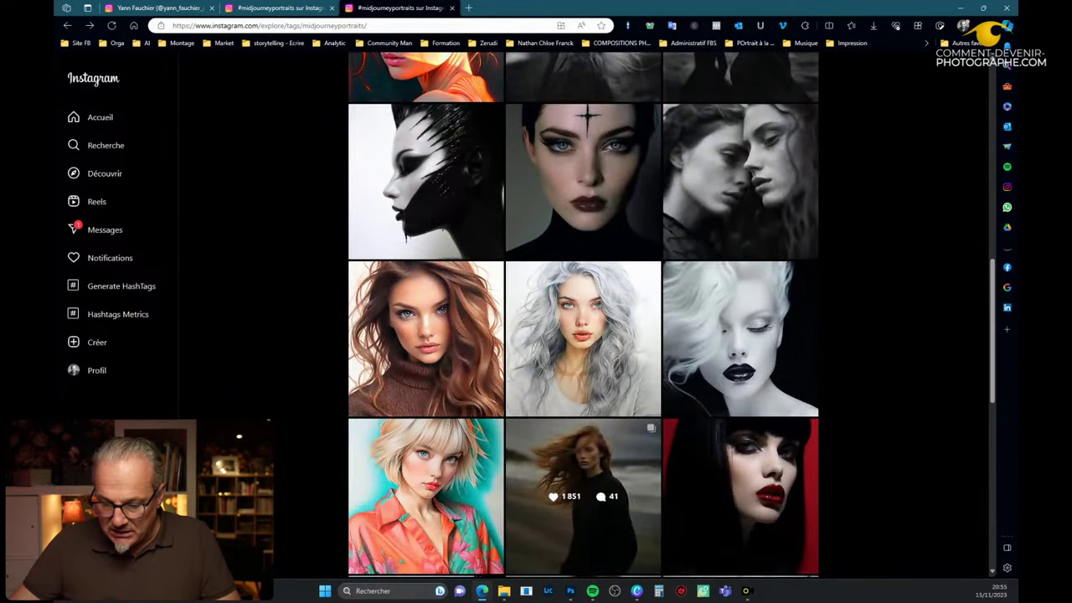
Step: Switch to Photoshop and hide the "Remplissage génératif", "remove 2", "remove" and "remove cable" layers of prague.psd
{"action": "left_click", "coordinate": [570, 590]}
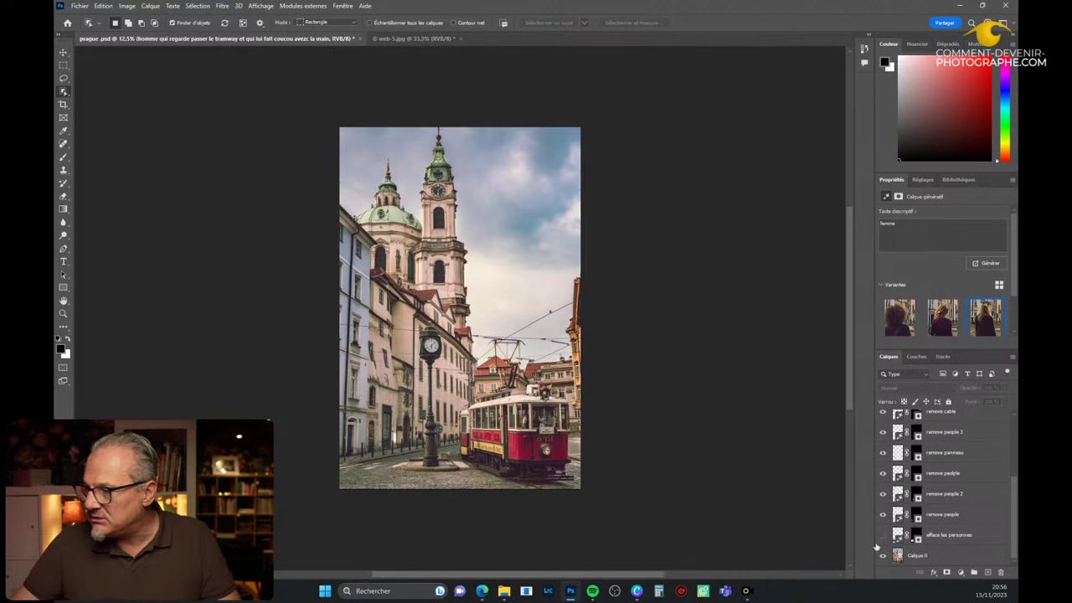
{"action": "scroll", "coordinate": [885, 437], "scroll_direction": "up", "scroll_amount": 3}
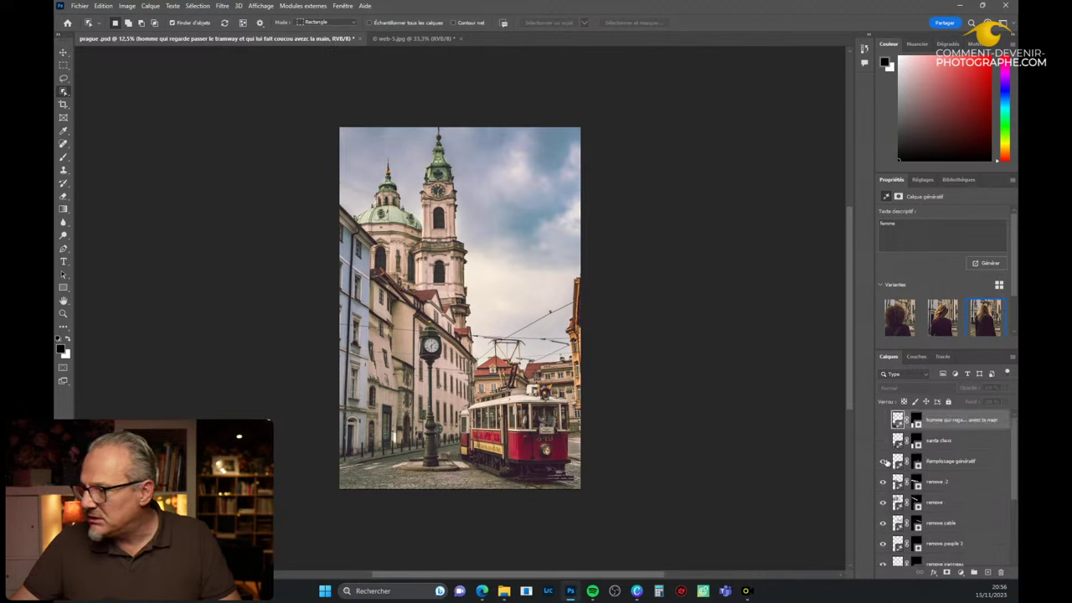
{"action": "left_click", "coordinate": [885, 463]}
{"action": "left_click", "coordinate": [883, 482]}
{"action": "left_click", "coordinate": [883, 502]}
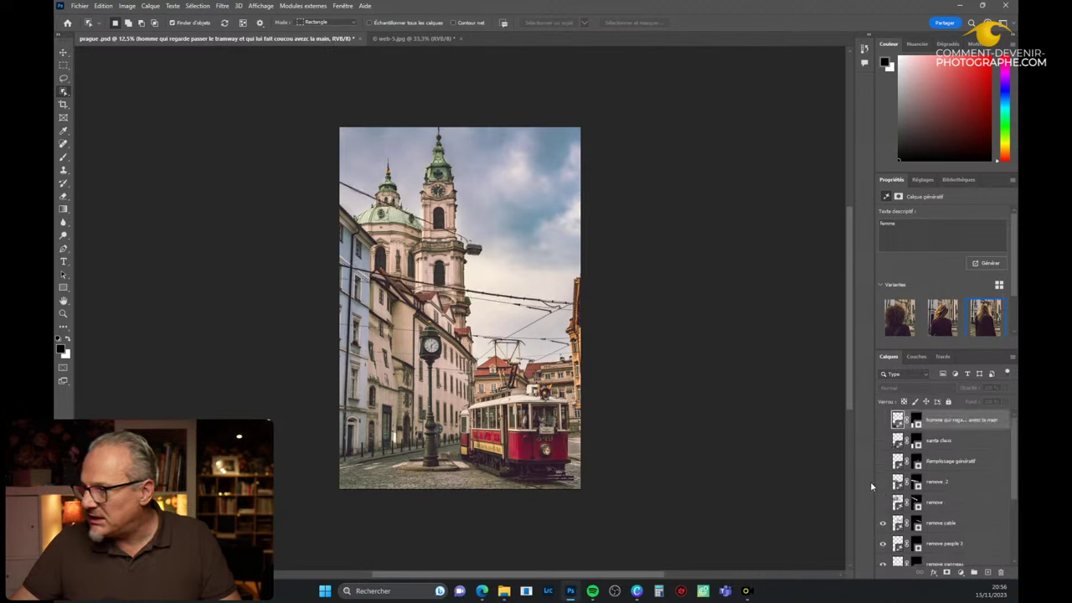
{"action": "left_click", "coordinate": [882, 523]}
Step: Hide the "remove panneau" layer and all the people-removal layers from "remove people 3" down to "remove people"
{"action": "scroll", "coordinate": [881, 471], "scroll_direction": "down", "scroll_amount": 2}
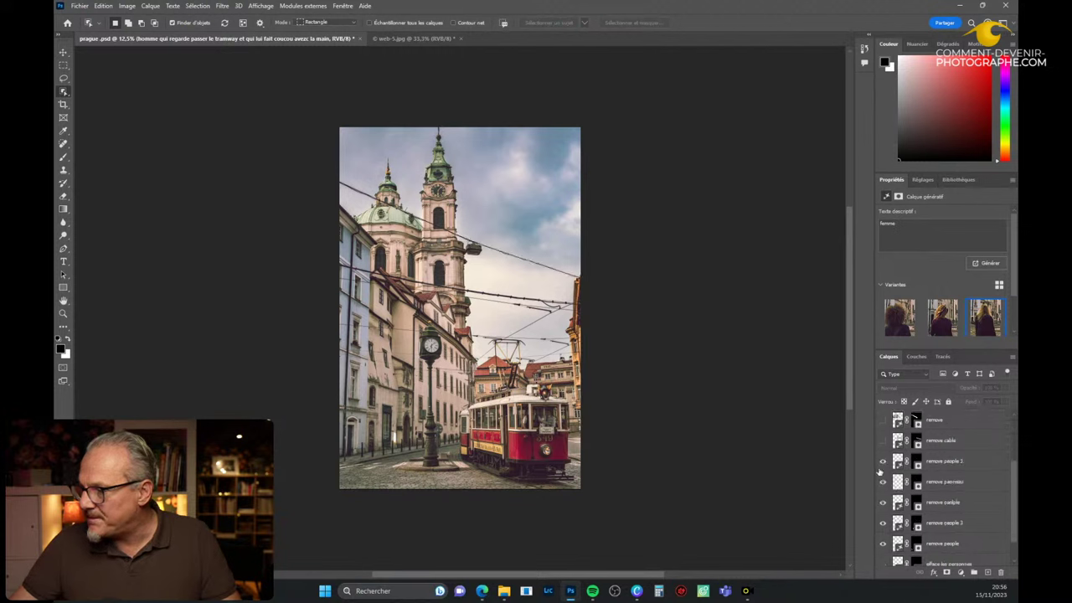
{"action": "left_click", "coordinate": [884, 463]}
{"action": "left_click", "coordinate": [884, 483]}
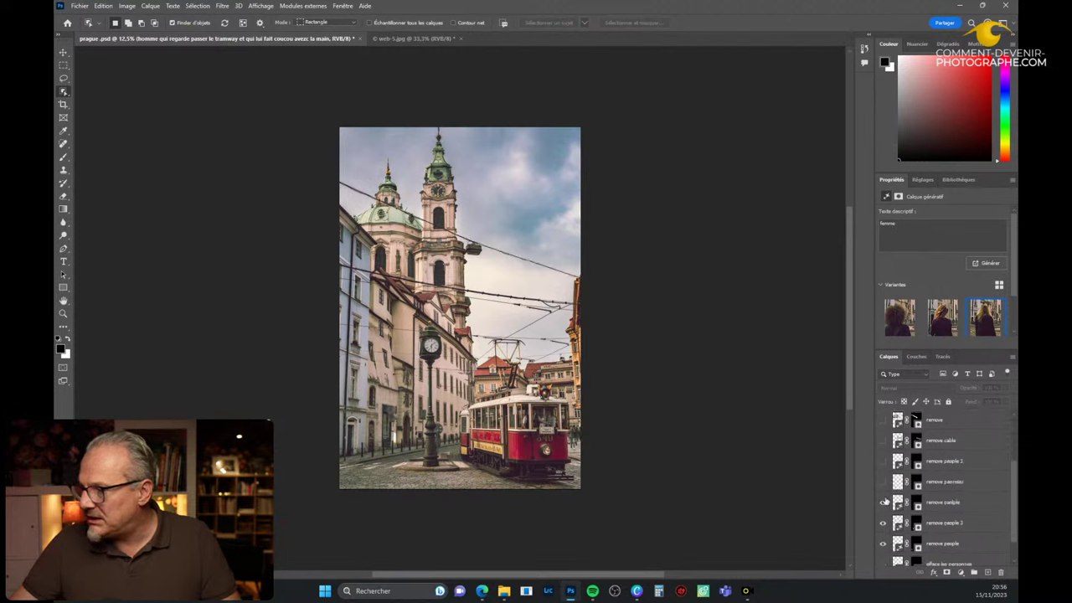
{"action": "left_click", "coordinate": [882, 506]}
{"action": "scroll", "coordinate": [882, 511], "scroll_direction": "down", "scroll_amount": 1}
{"action": "left_click", "coordinate": [883, 494]}
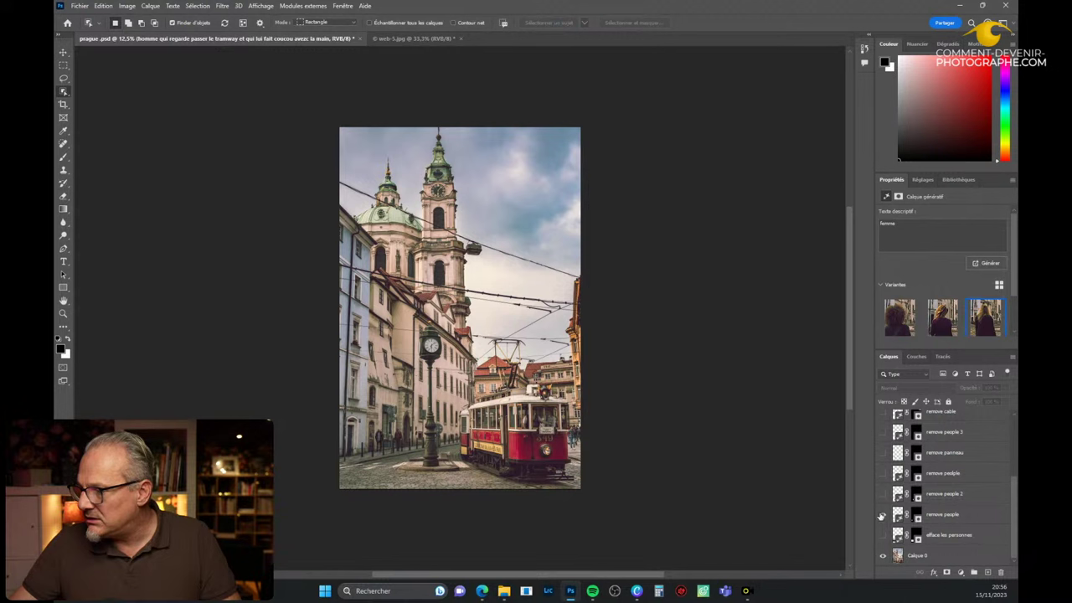
{"action": "left_click", "coordinate": [883, 514]}
Step: Show and hide the "efface les personnes" layer to compare its effect, and select the Calque 0 layer
{"action": "left_click", "coordinate": [882, 536]}
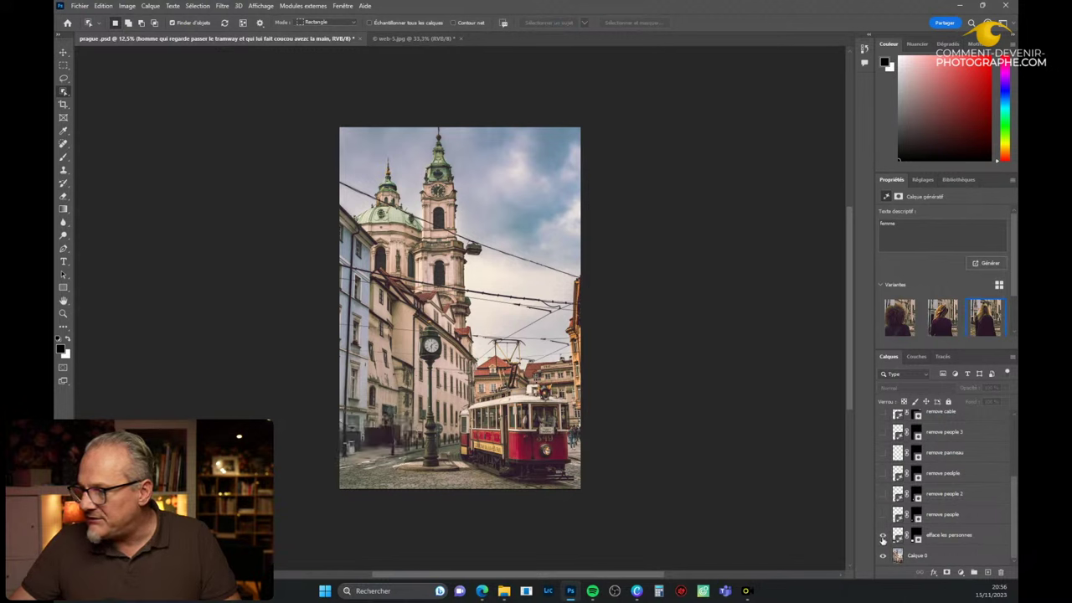
{"action": "left_click", "coordinate": [883, 536]}
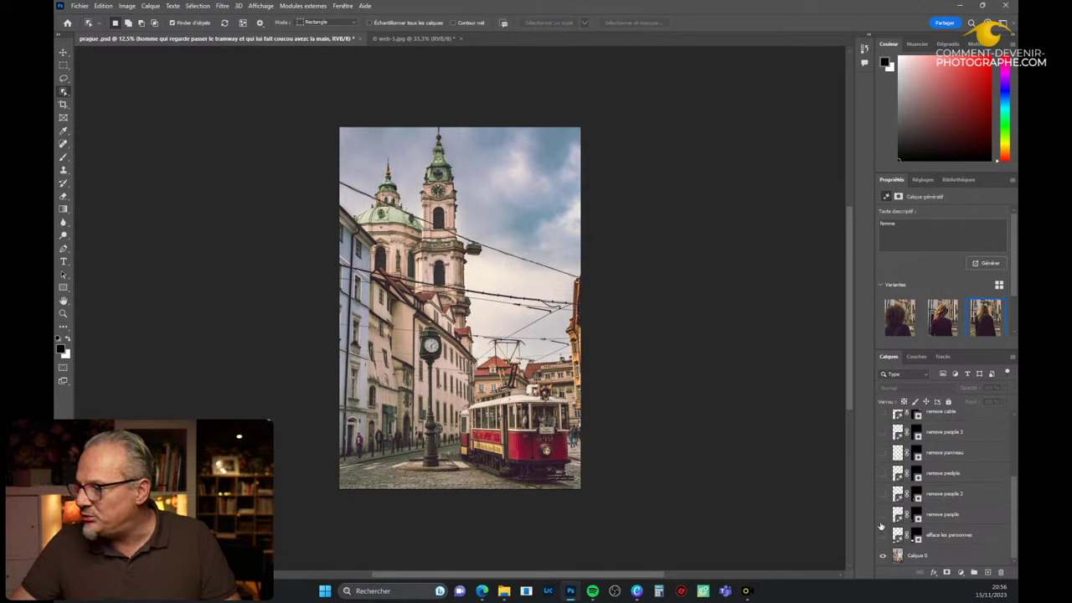
{"action": "left_click", "coordinate": [913, 555]}
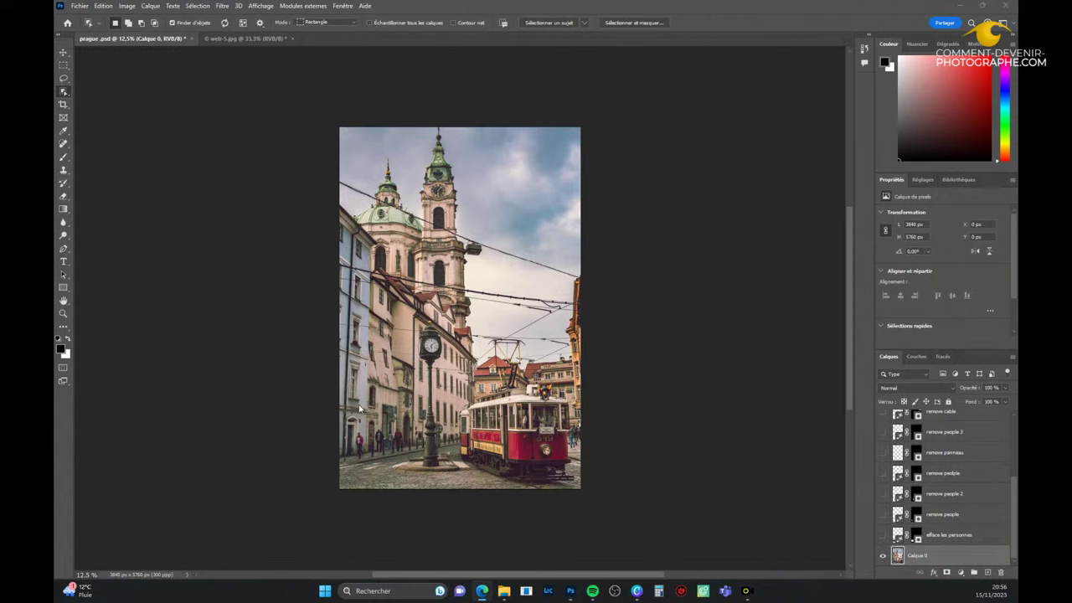
{"action": "left_click", "coordinate": [65, 70]}
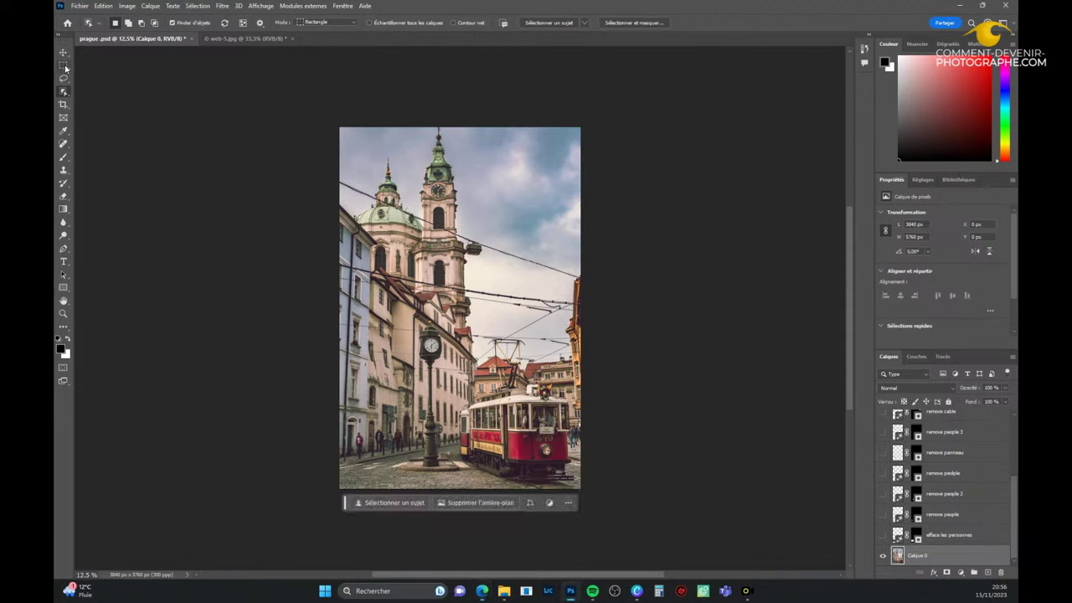
{"action": "left_click_drag", "start_coordinate": [347, 412], "coordinate": [408, 467]}
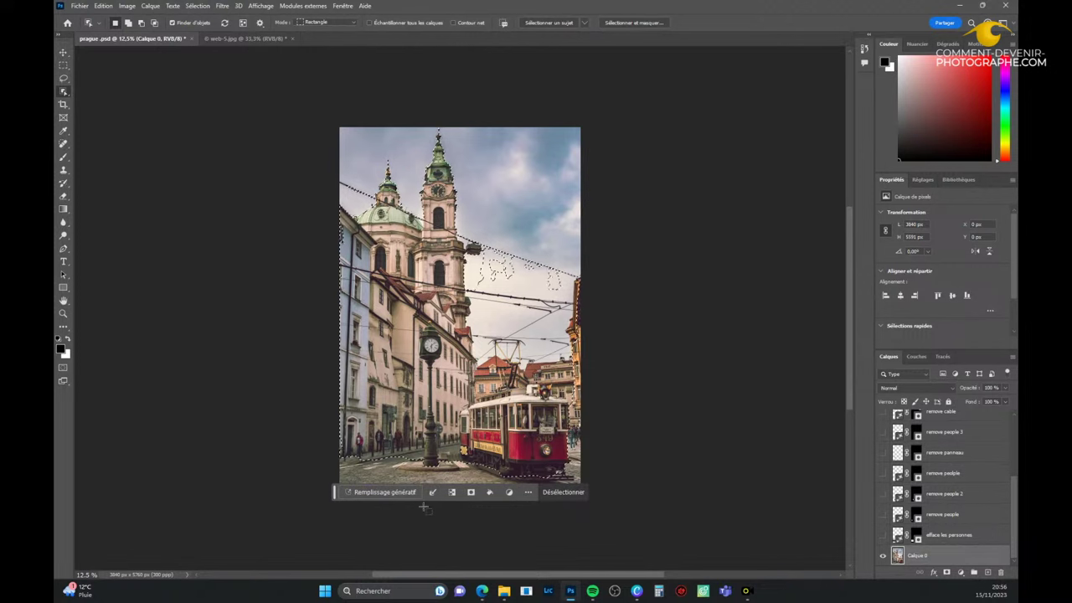
{"action": "left_click", "coordinate": [561, 492]}
{"action": "left_click_drag", "start_coordinate": [346, 418], "coordinate": [412, 466]}
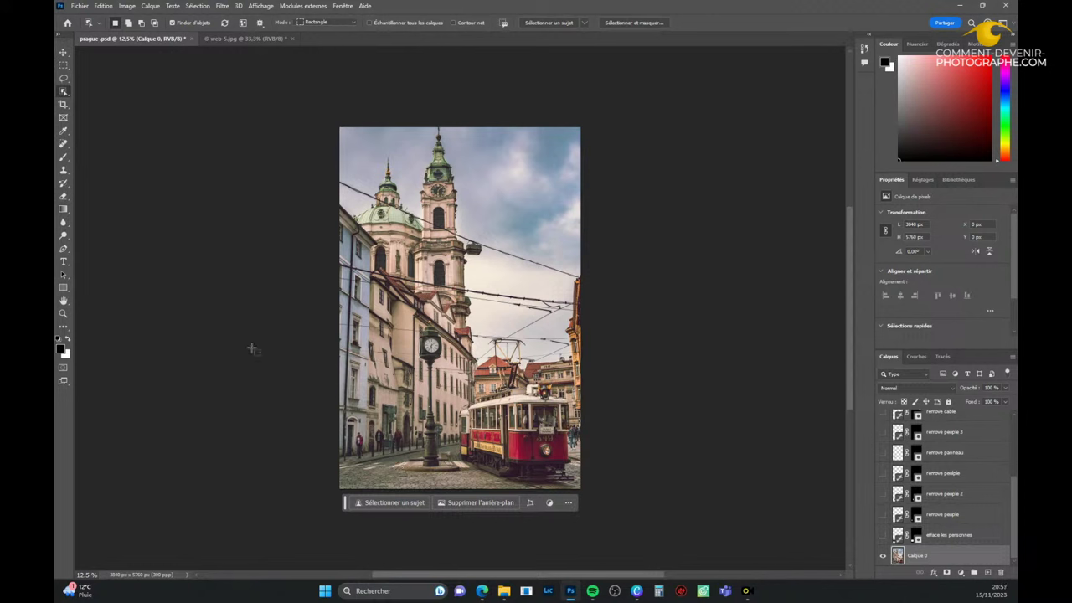
Step: Outline the pedestrian near the left-hand house doorway with a rectangular marquee about 232 by 536 px, and clear the selection
{"action": "left_click", "coordinate": [63, 65]}
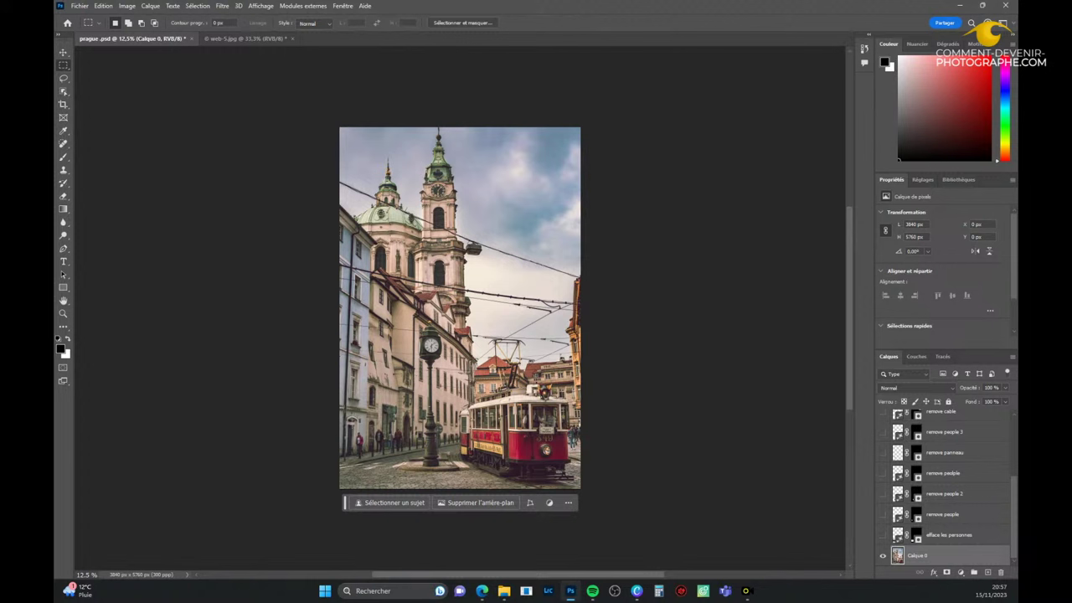
{"action": "left_click_drag", "start_coordinate": [349, 419], "coordinate": [365, 461]}
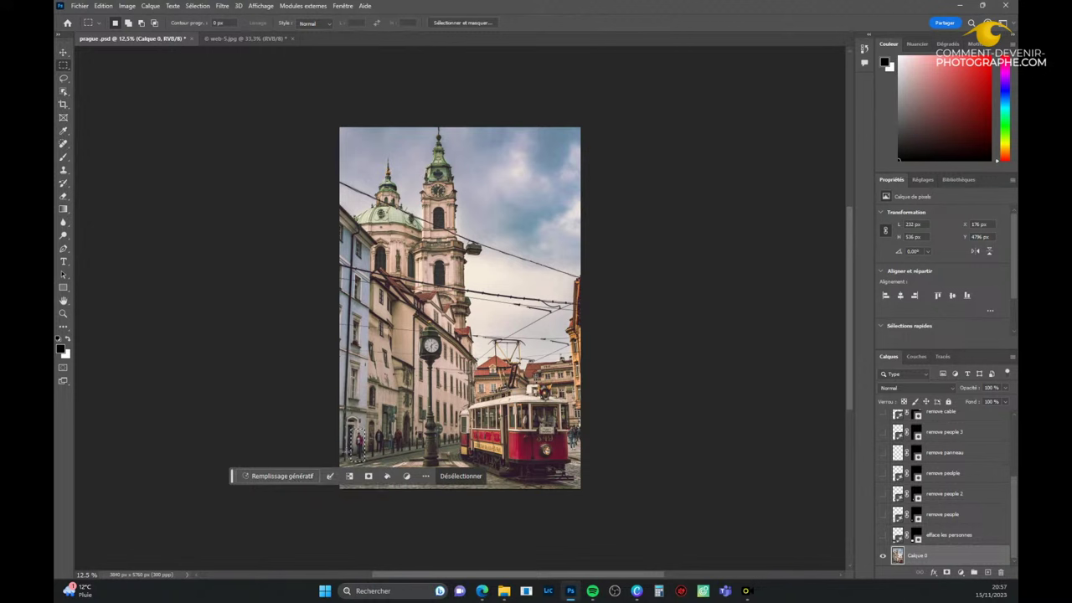
{"action": "left_click", "coordinate": [884, 536]}
{"action": "left_click", "coordinate": [883, 536]}
{"action": "key", "text": "ctrl+d"}
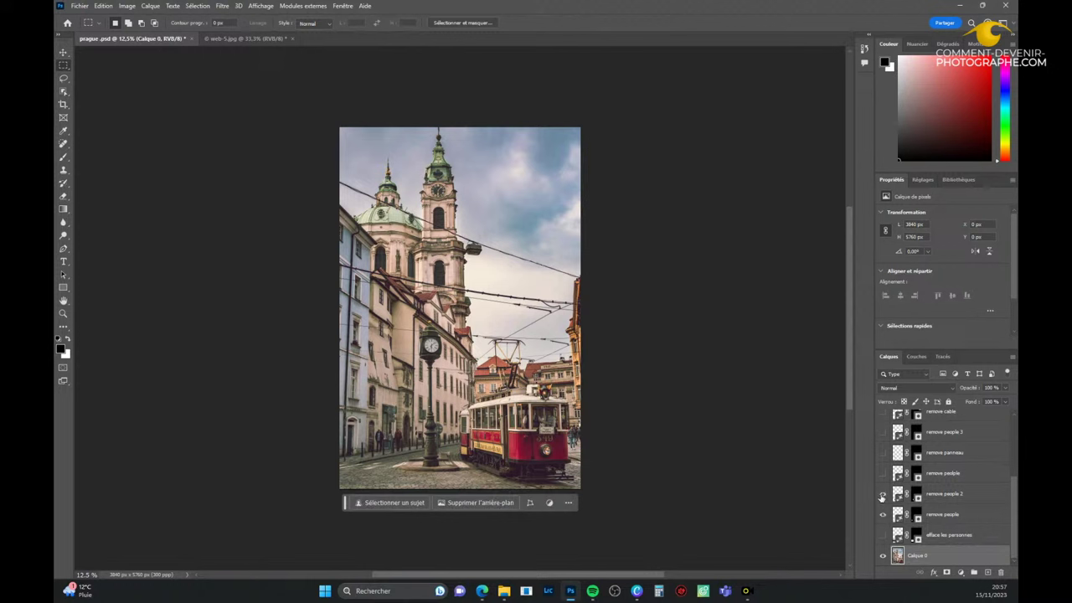
Step: Show the "remove people 2" layer and the hidden layers above it up to "remove people 3", comparing "remove panneau" before and after
{"action": "left_click", "coordinate": [882, 495]}
{"action": "left_click", "coordinate": [882, 474]}
{"action": "left_click", "coordinate": [882, 453]}
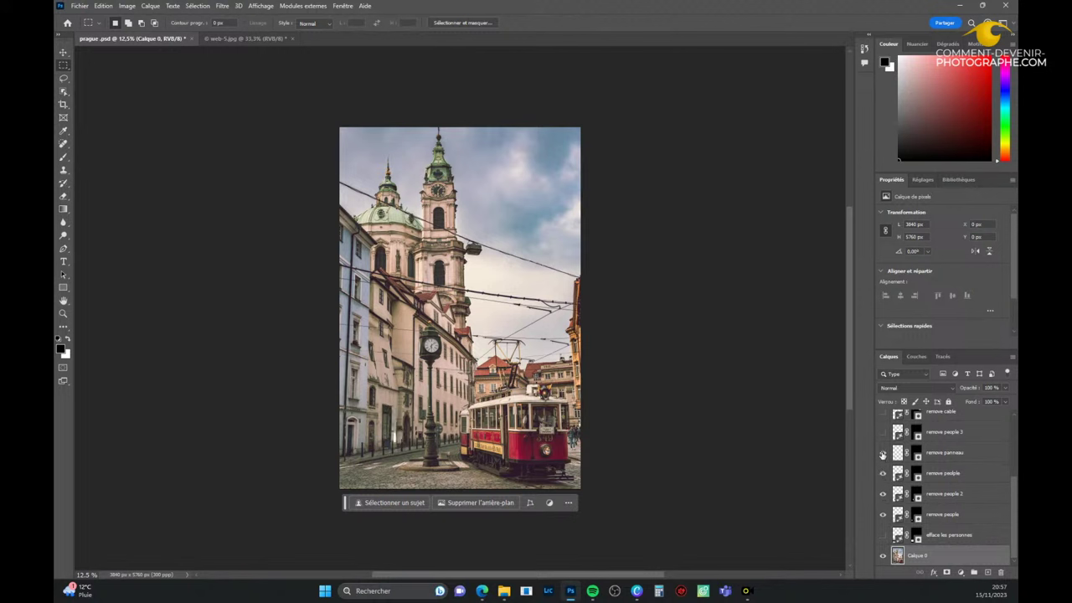
{"action": "left_click", "coordinate": [882, 453]}
{"action": "left_click", "coordinate": [882, 454]}
{"action": "left_click", "coordinate": [882, 432]}
{"action": "left_click", "coordinate": [882, 432]}
Step: Show the "remove cable" layer, comparing the image with and without it, and show the "remove" layer
{"action": "scroll", "coordinate": [886, 476], "scroll_direction": "up", "scroll_amount": 2}
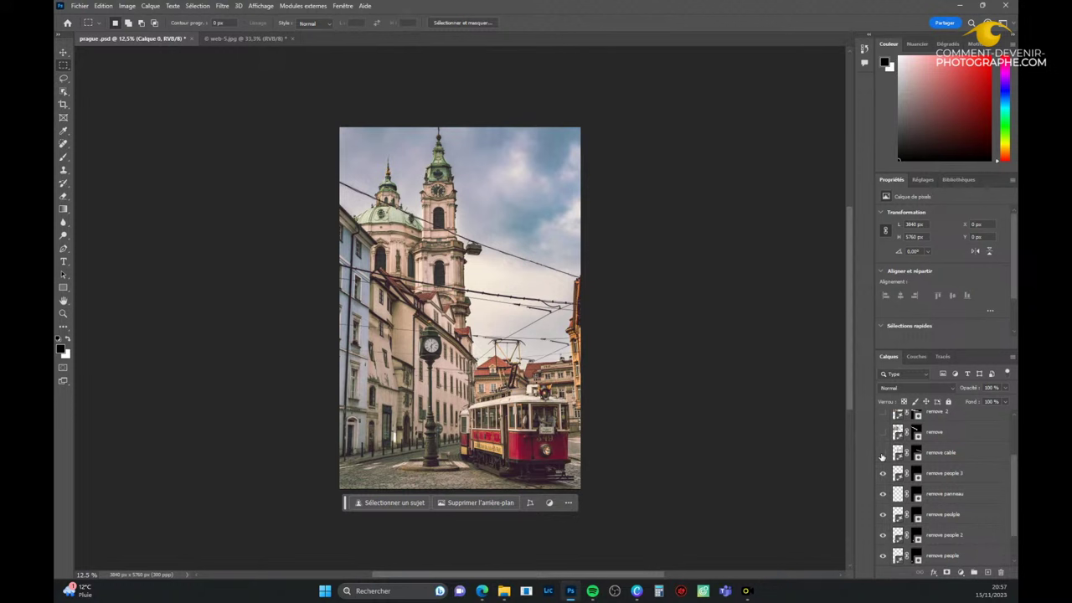
{"action": "left_click", "coordinate": [882, 453]}
{"action": "left_click", "coordinate": [882, 454]}
{"action": "left_click", "coordinate": [882, 453]}
{"action": "left_click", "coordinate": [883, 431]}
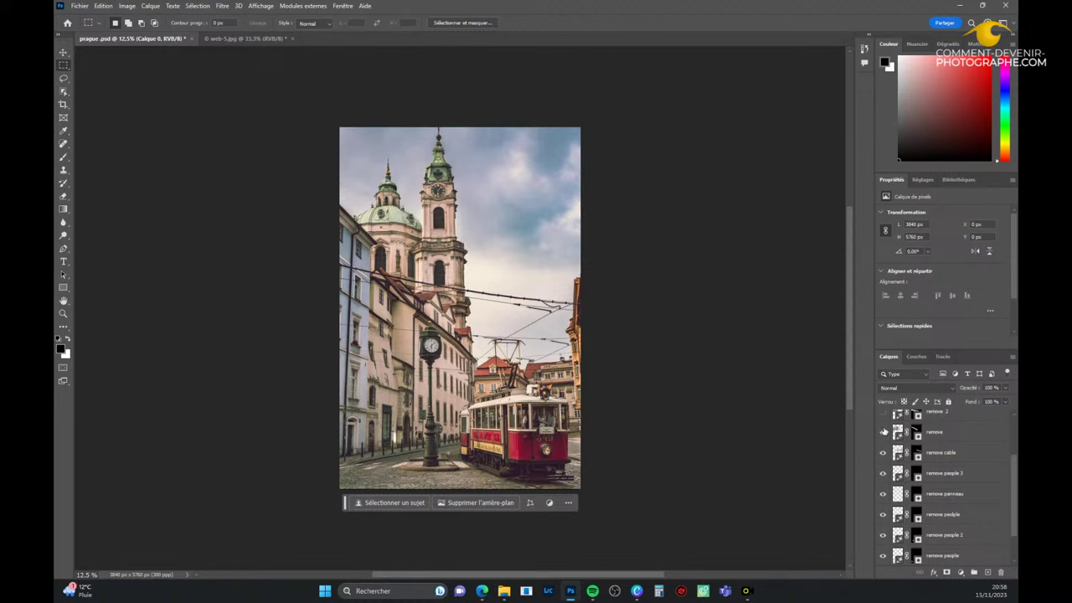
Step: Hide and show the "remove" layer to compare the photo with and without the upper cable
{"action": "left_click", "coordinate": [882, 432]}
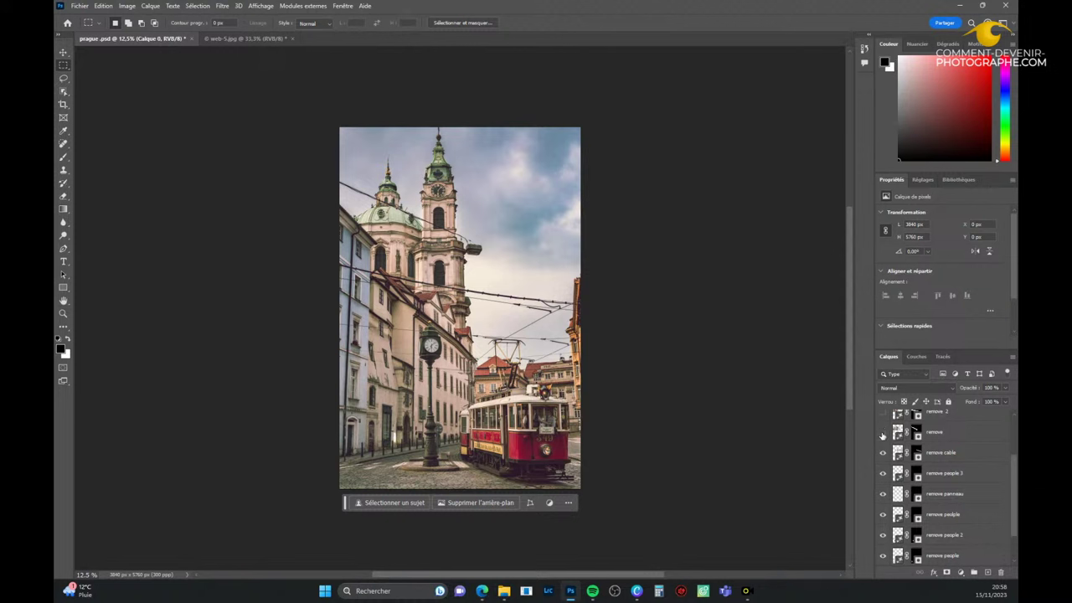
{"action": "left_click", "coordinate": [882, 433]}
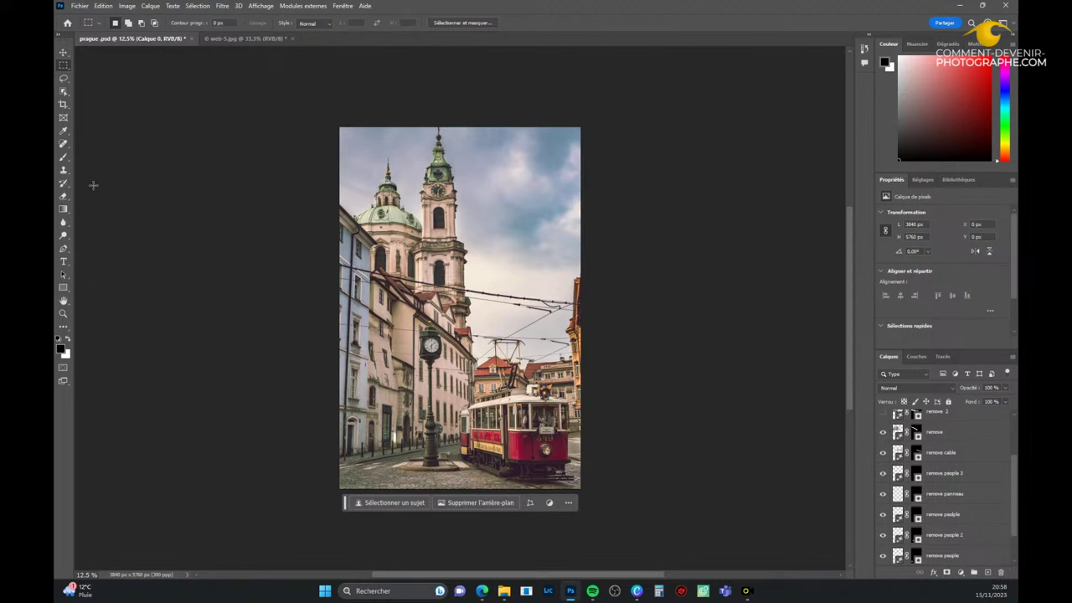
Step: Try erasing part of the cable in the sky beside the church tower with the standard Eraser, and undo the stroke
{"action": "left_click", "coordinate": [64, 196]}
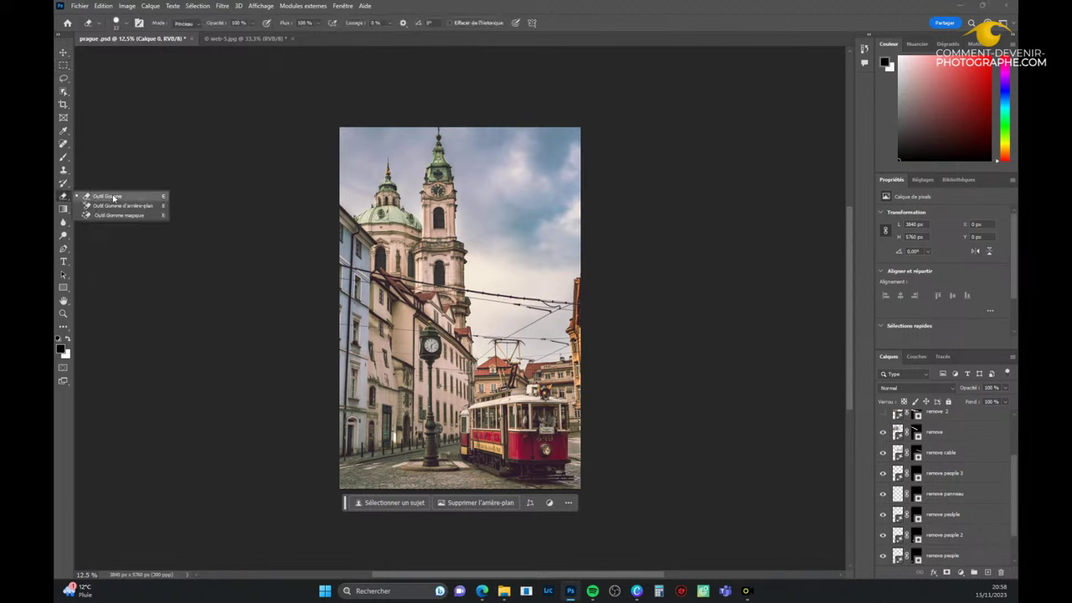
{"action": "left_click", "coordinate": [114, 197]}
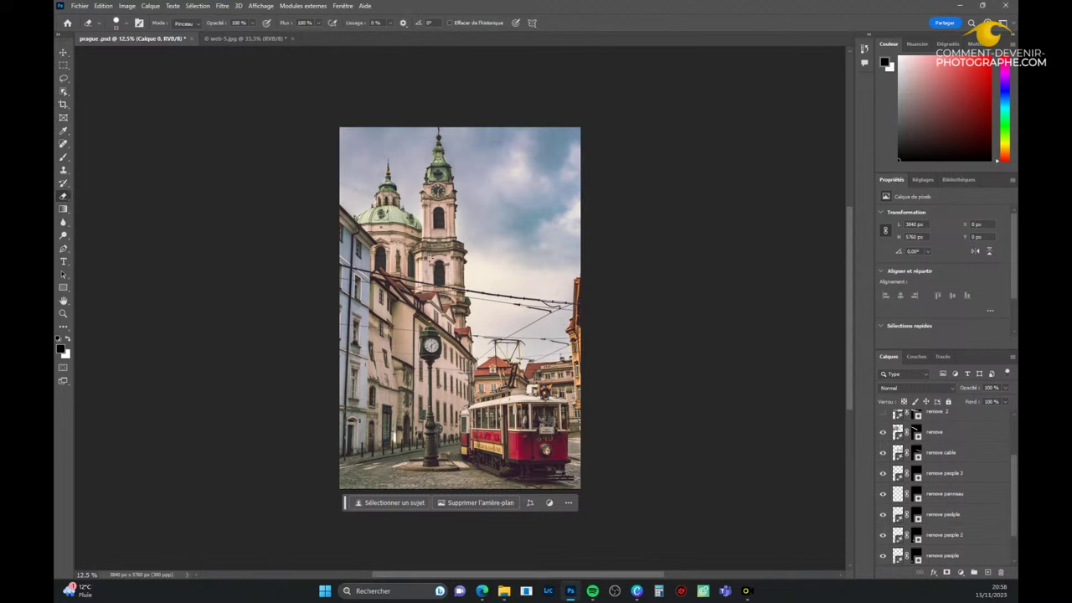
{"action": "scroll", "coordinate": [533, 295], "scroll_direction": "up", "scroll_amount": 3}
{"action": "scroll", "coordinate": [527, 301], "scroll_direction": "down", "scroll_amount": 2}
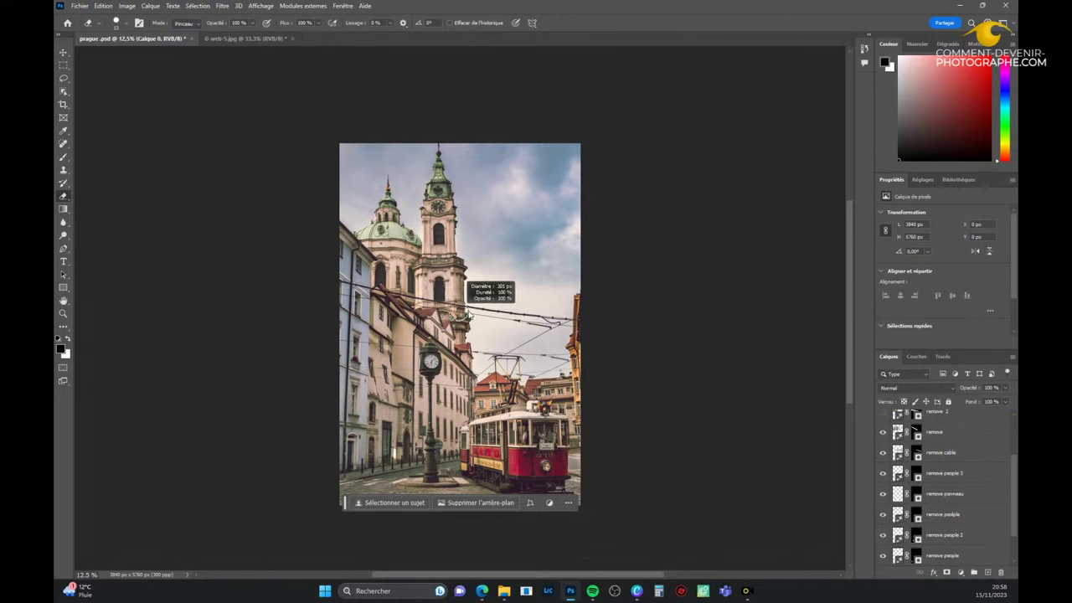
{"action": "left_click_drag", "start_coordinate": [482, 311], "coordinate": [545, 317]}
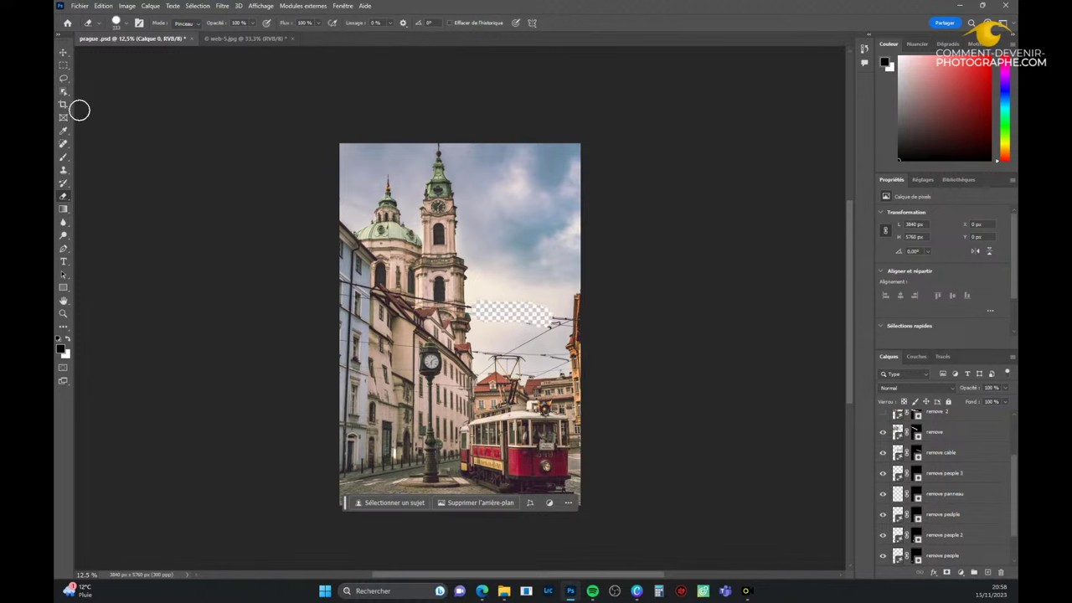
{"action": "key", "text": "ctrl+z"}
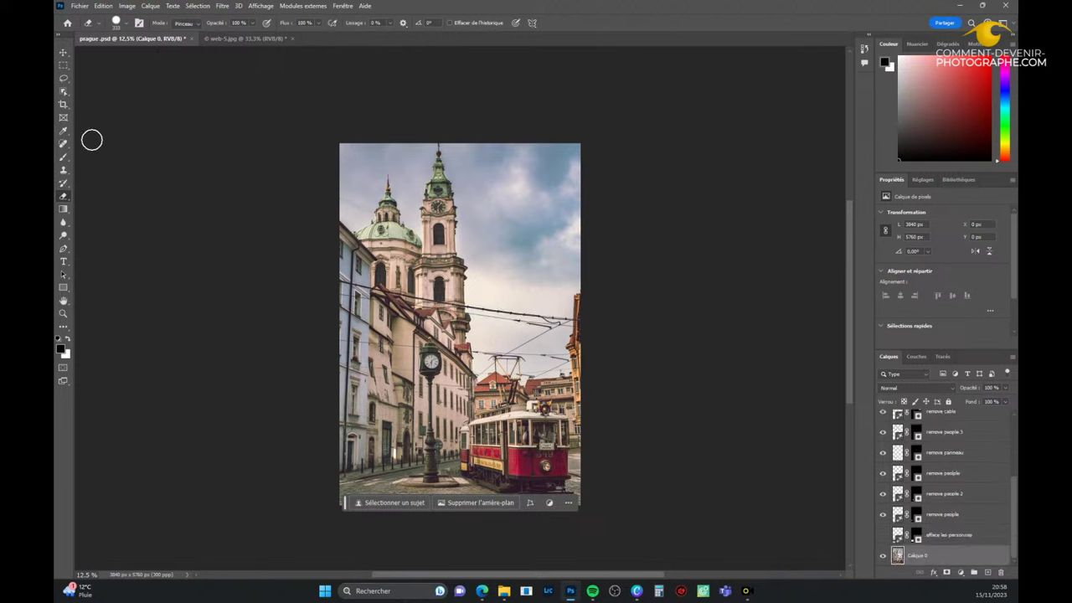
Step: Try the Magic Eraser on the cable beside the church tower, and undo the erasure
{"action": "right_click", "coordinate": [65, 199]}
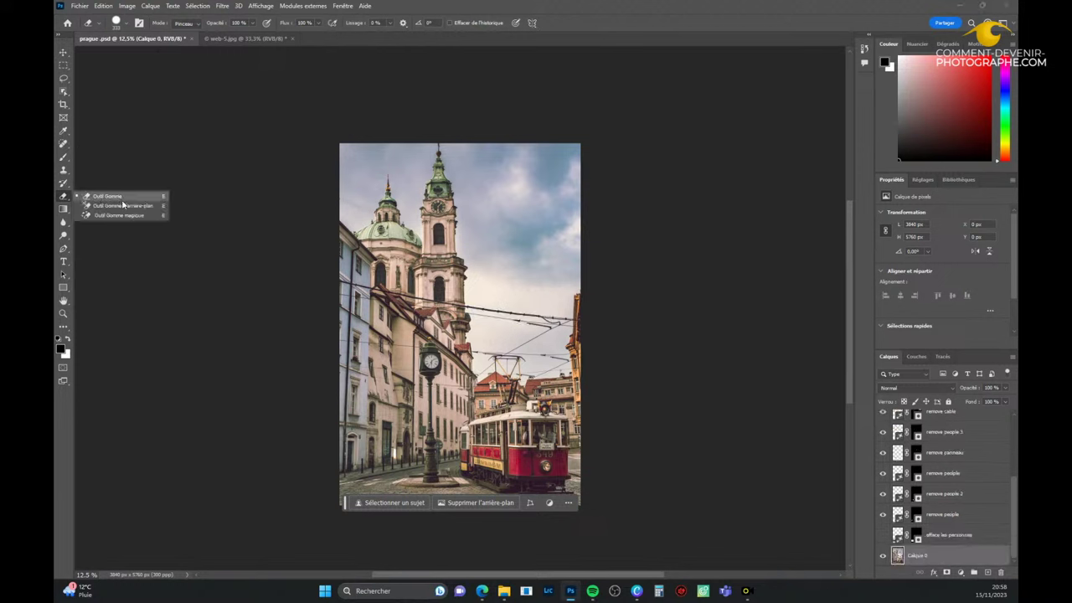
{"action": "left_click", "coordinate": [123, 214]}
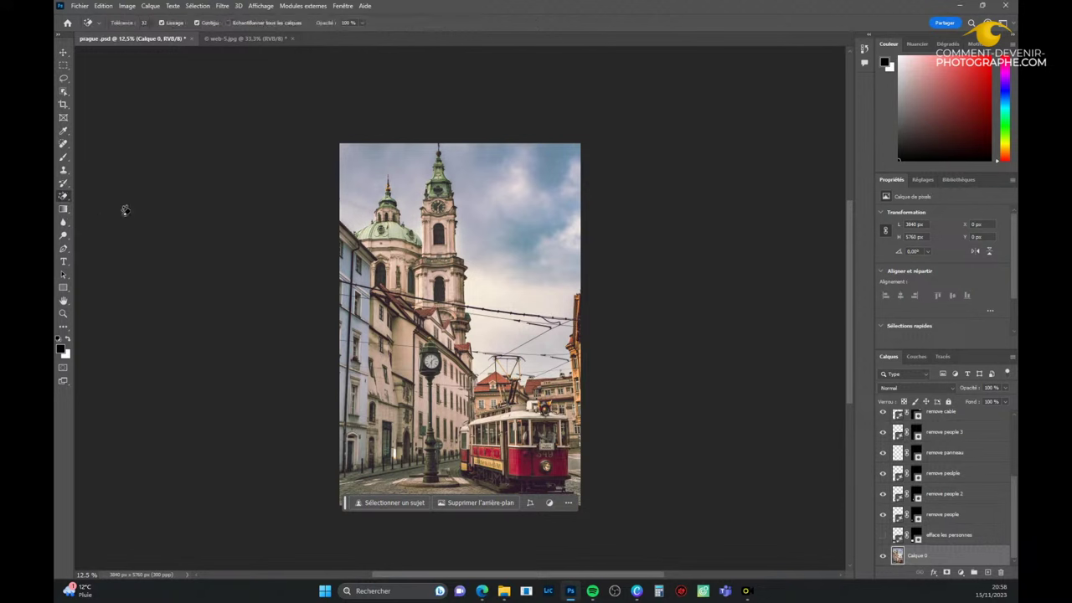
{"action": "left_click", "coordinate": [485, 309]}
{"action": "key", "text": "ctrl+z"}
Step: Show the "remove 2" and "Remplissage génératif" layers to clean up the remaining thick cables
{"action": "scroll", "coordinate": [886, 453], "scroll_direction": "up", "scroll_amount": 2}
{"action": "left_click", "coordinate": [882, 453]}
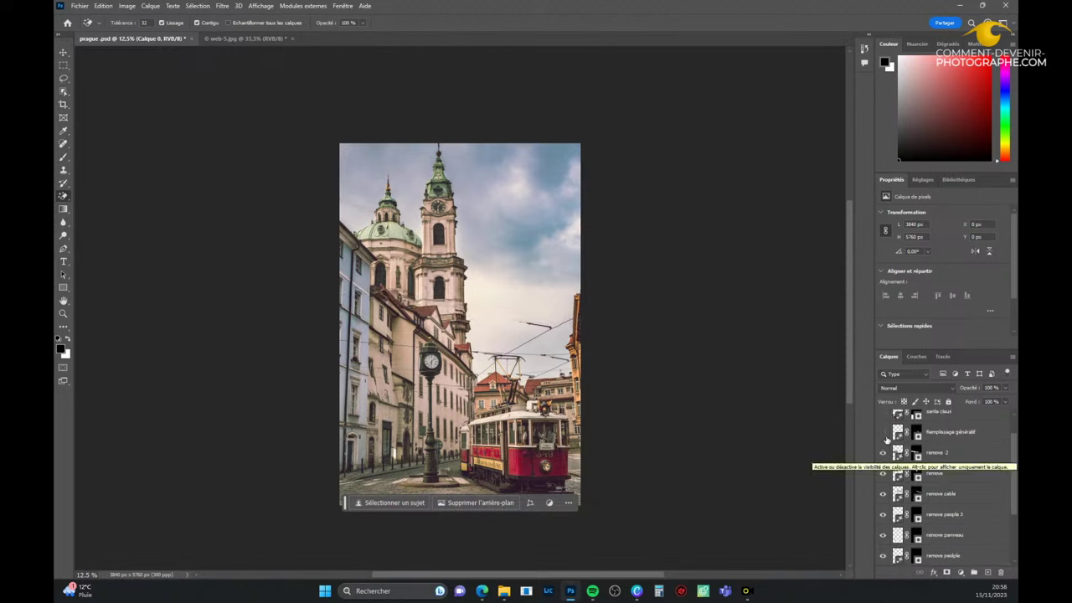
{"action": "left_click", "coordinate": [883, 432]}
{"action": "scroll", "coordinate": [885, 436], "scroll_direction": "up", "scroll_amount": 1}
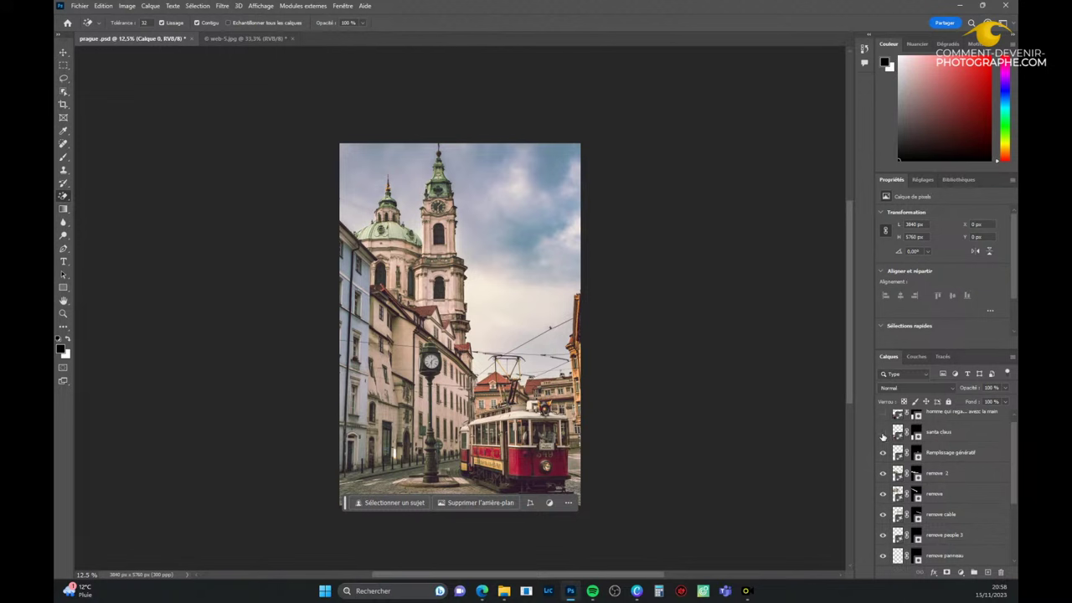
Step: Show the "santa claus" layer and the topmost "homme qui rega... avec la main" layer to add the generated foreground figures
{"action": "left_click", "coordinate": [883, 432]}
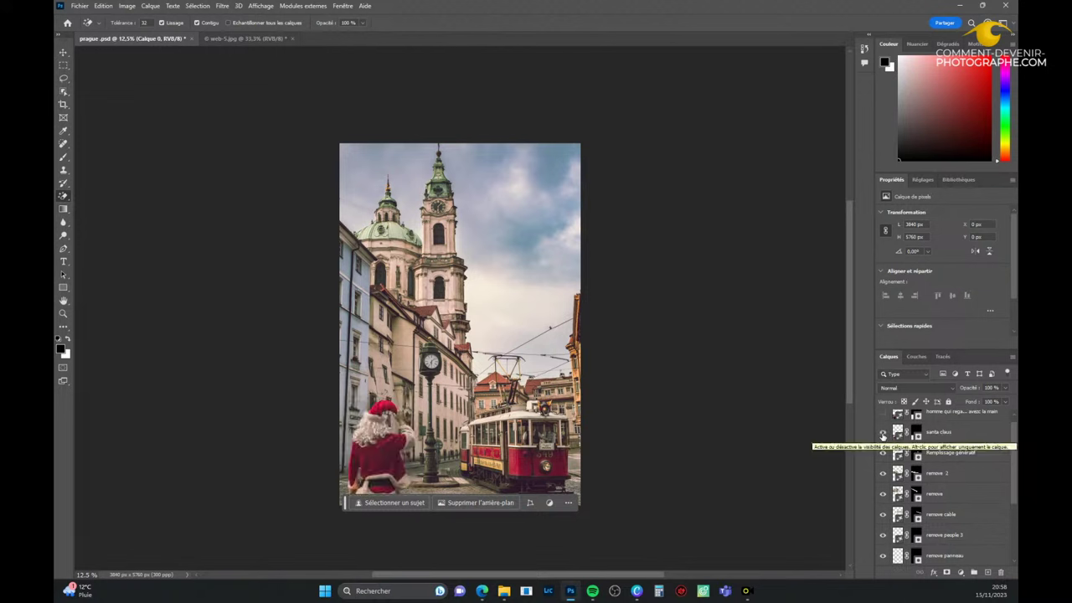
{"action": "scroll", "coordinate": [882, 452], "scroll_direction": "up", "scroll_amount": 1}
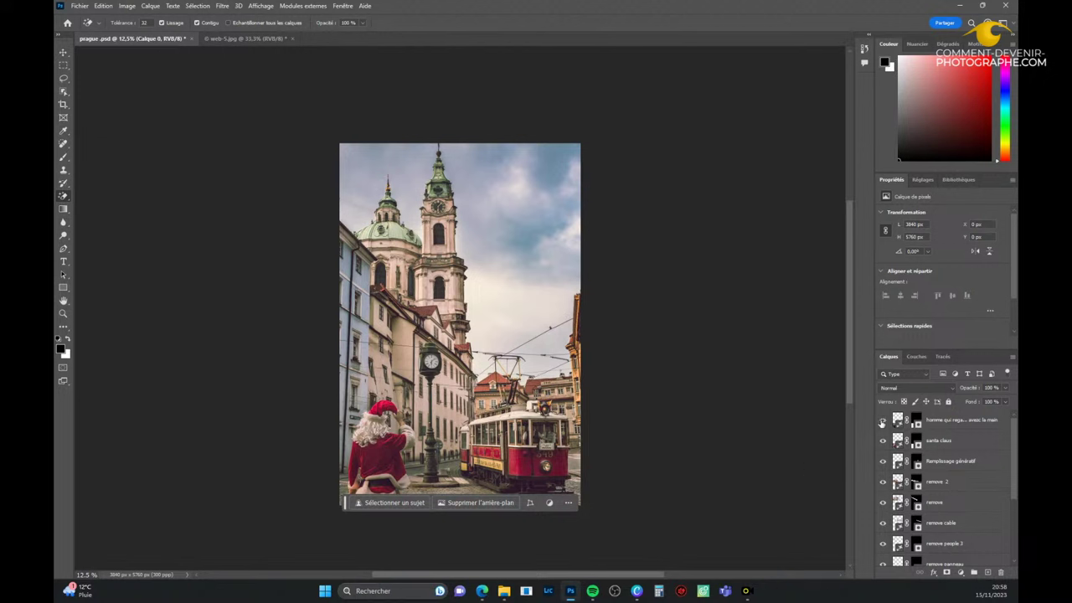
{"action": "left_click", "coordinate": [882, 422]}
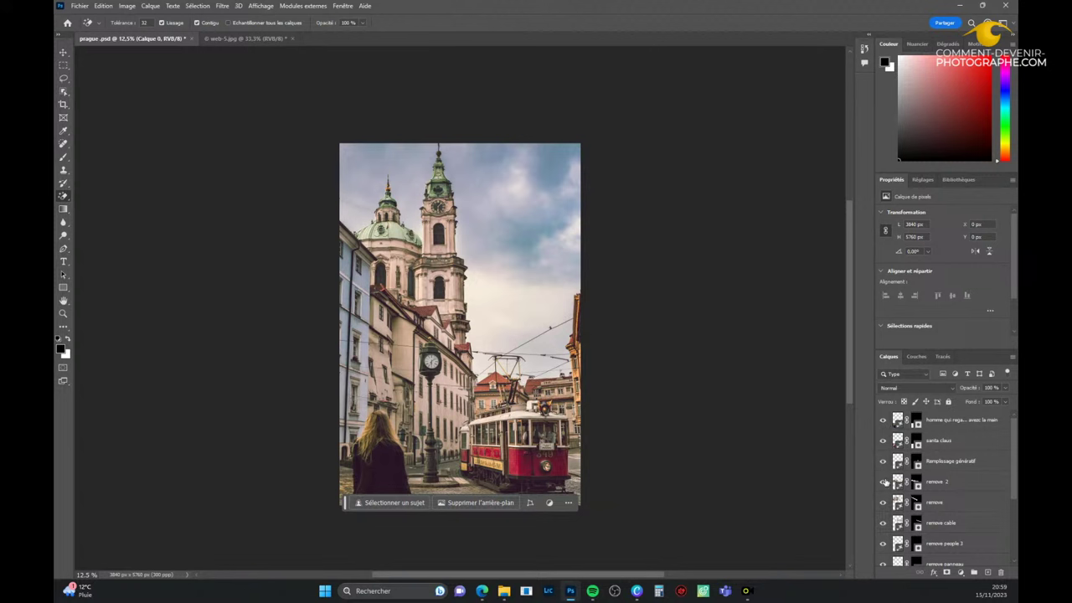
Step: View the web-5.jpg image of the dog in a Santa hat, and return to the presentation
{"action": "left_click", "coordinate": [239, 40]}
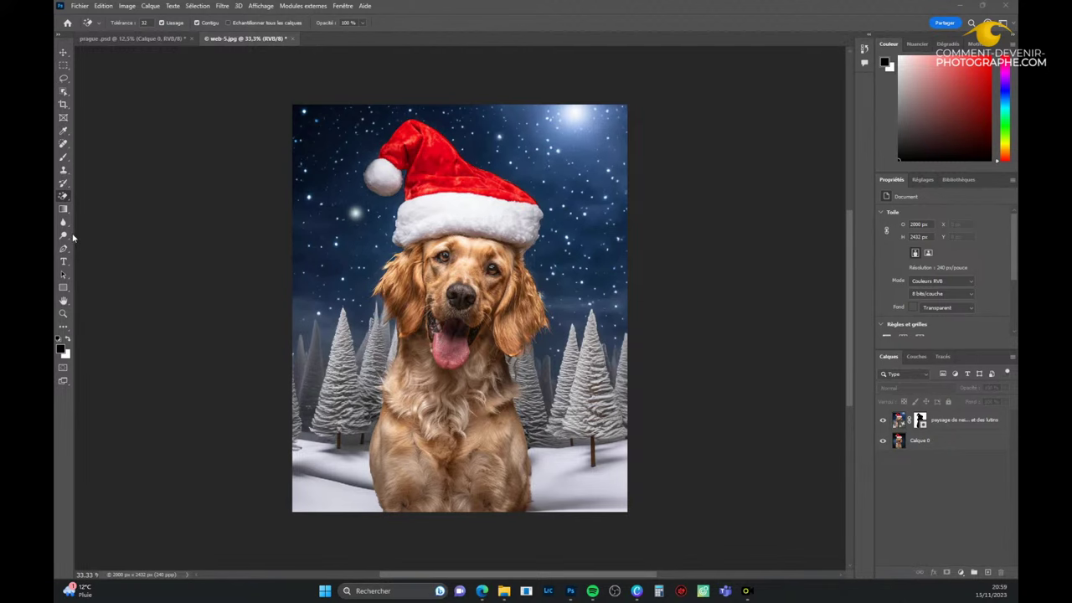
{"action": "left_click", "coordinate": [983, 5]}
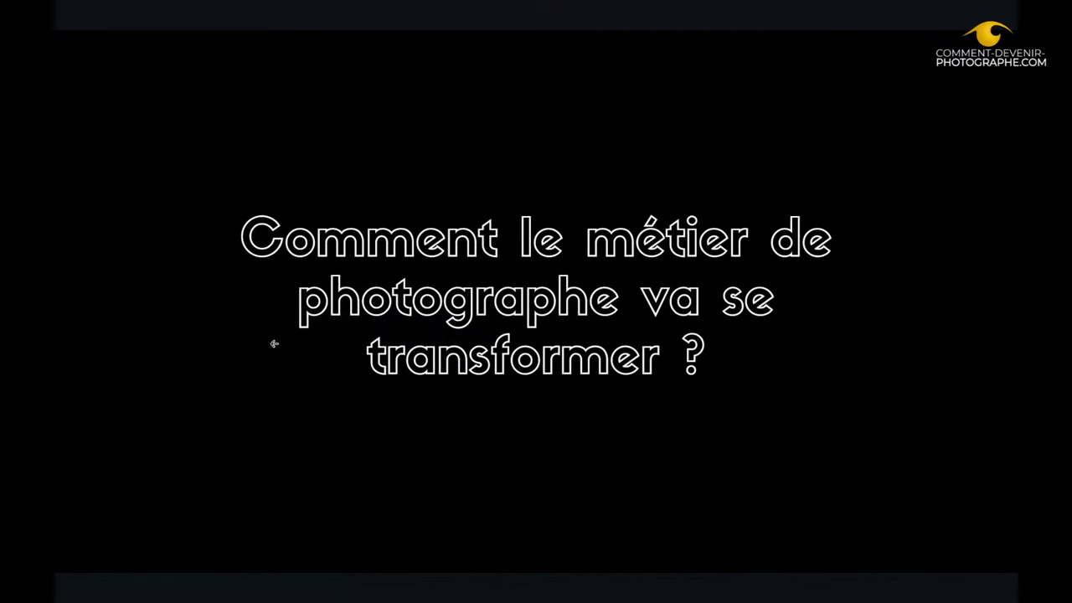
{"action": "left_click", "coordinate": [67, 508]}
{"action": "left_click", "coordinate": [881, 314]}
{"action": "left_click", "coordinate": [880, 315]}
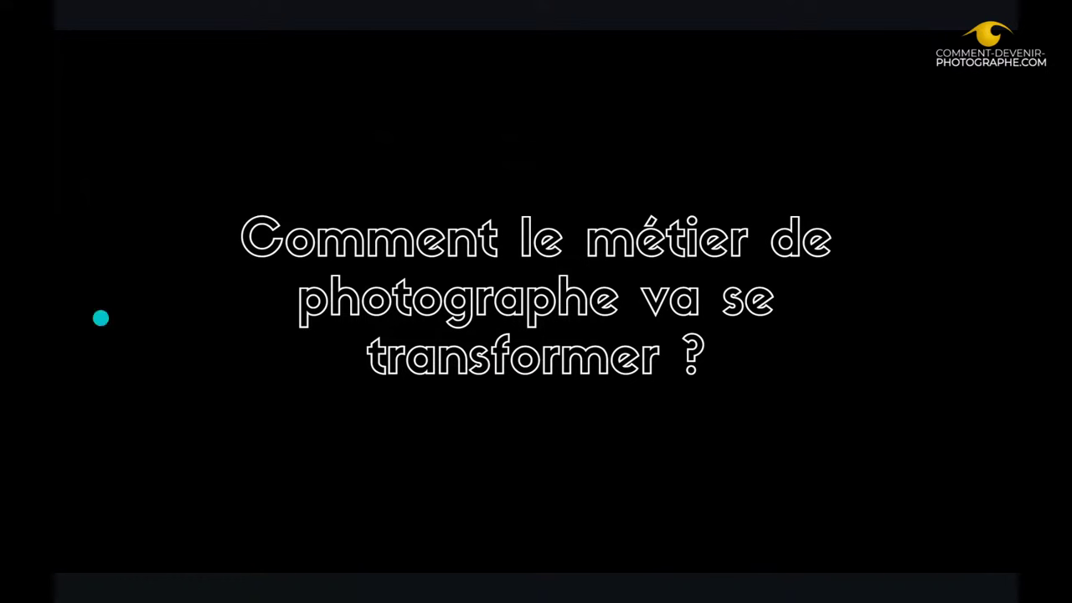